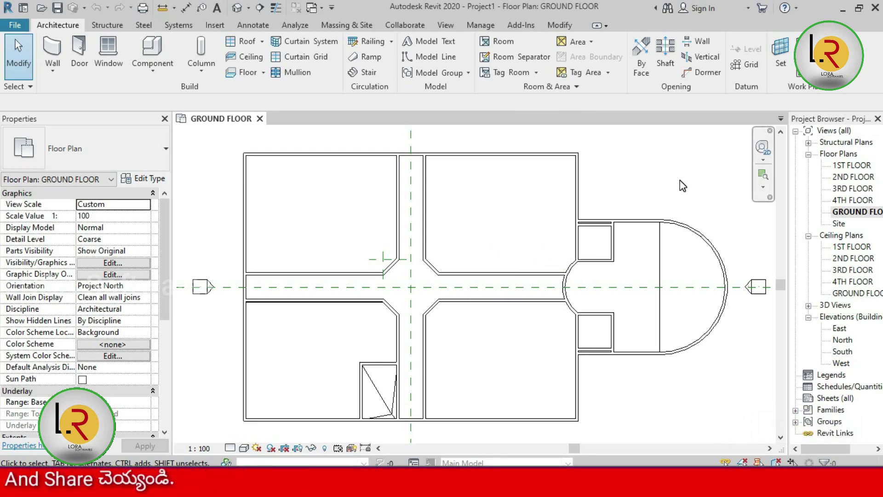
Draw a building section from left to right just below the curved-wall bay.
left_click(445, 26)
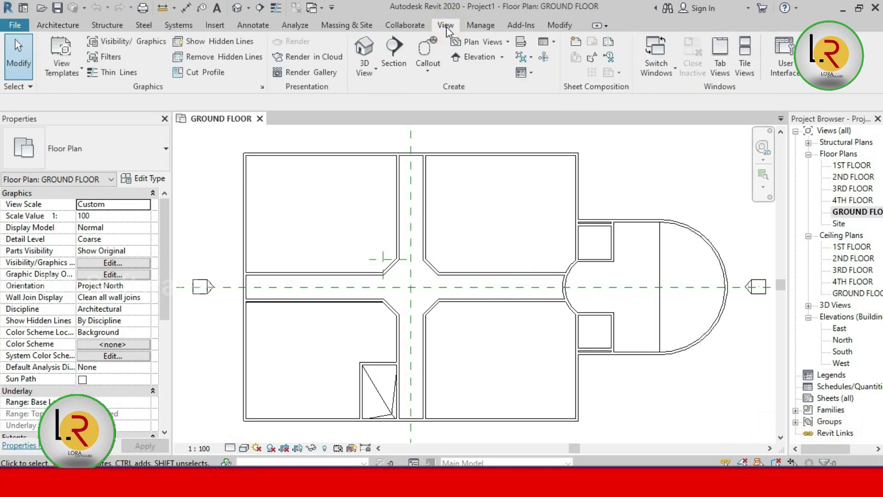
left_click(391, 57)
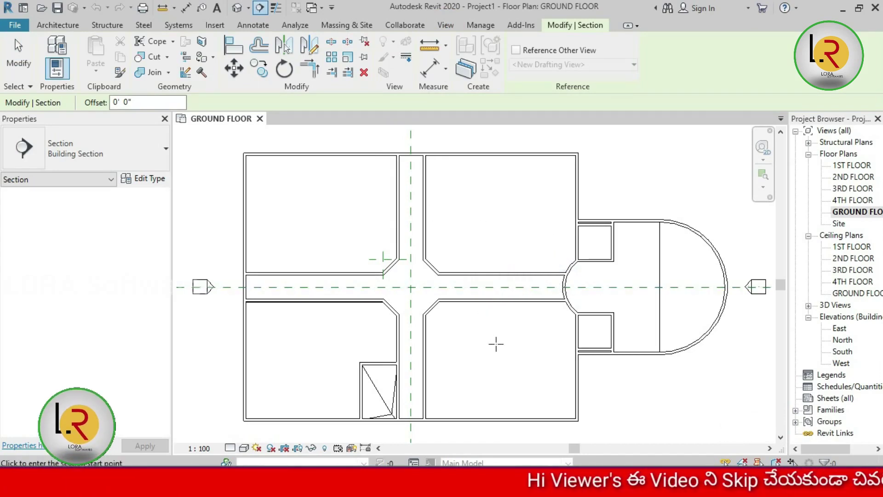
scroll(482, 343, "down", 2)
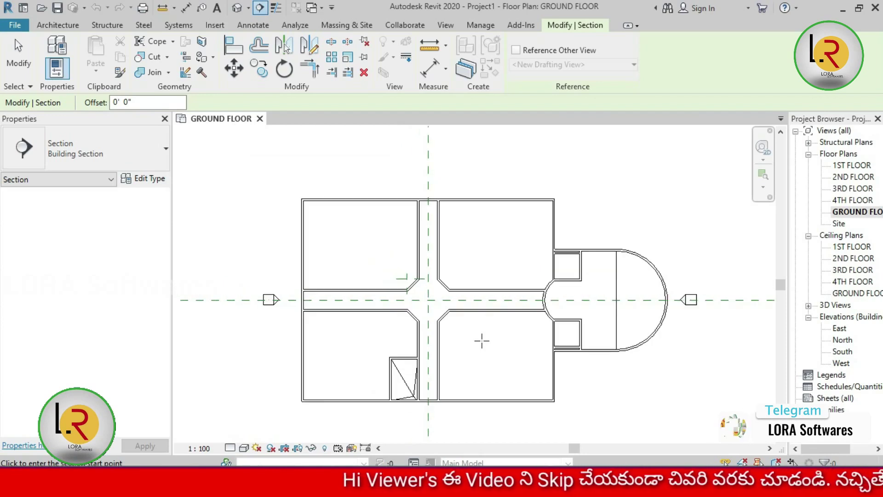
scroll(482, 341, "down", 1)
scroll(617, 374, "up", 2)
scroll(617, 374, "up", 1)
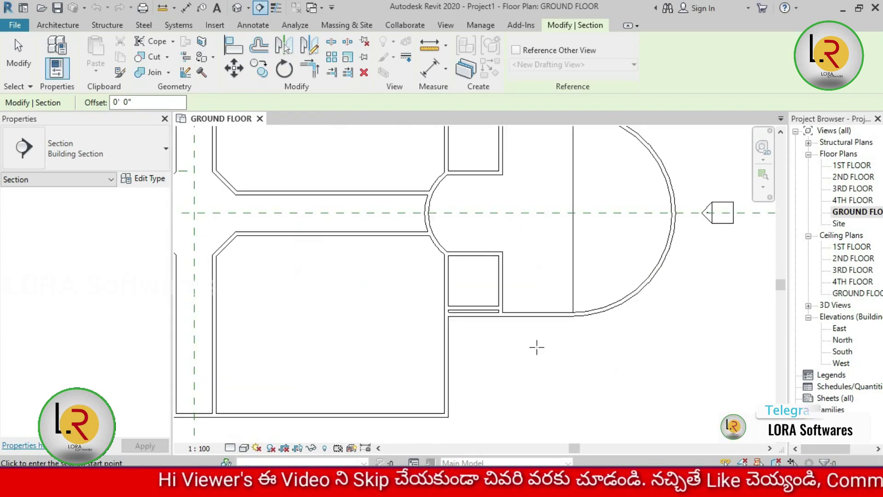
left_click(456, 334)
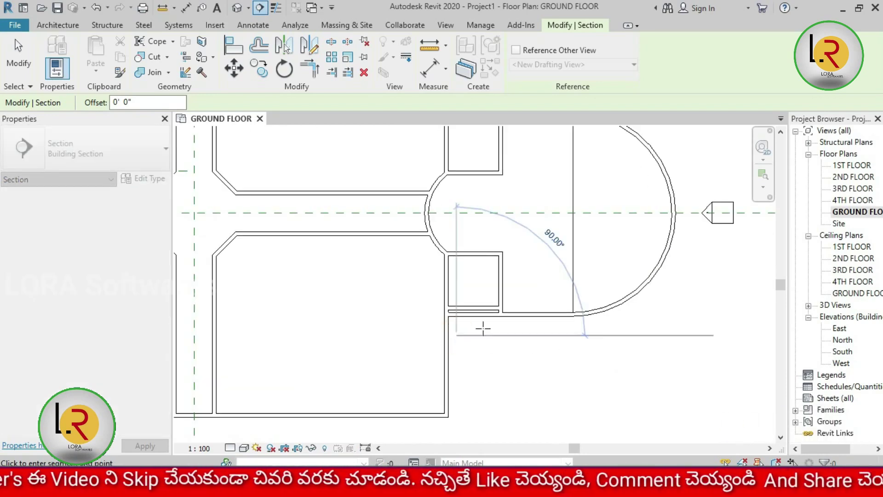
left_click(580, 335)
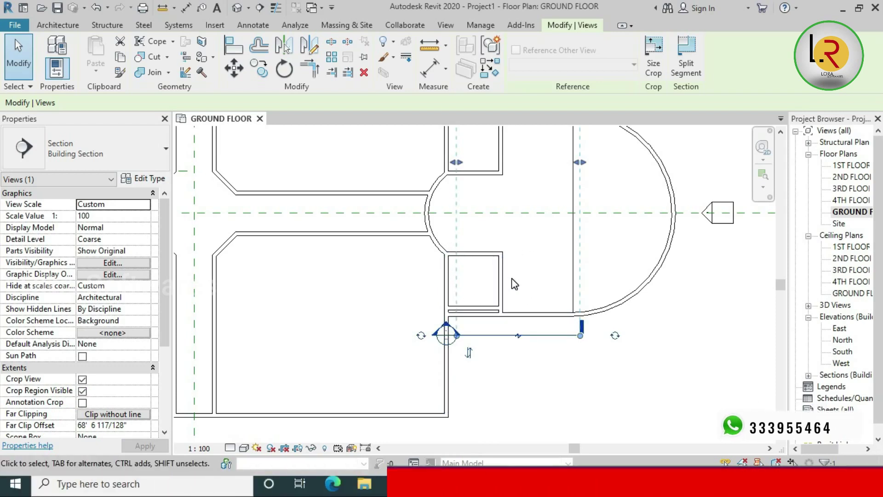
Frame the curved bay and the new section's extent grips in the plan view.
middle_click_drag(514, 286, 528, 354)
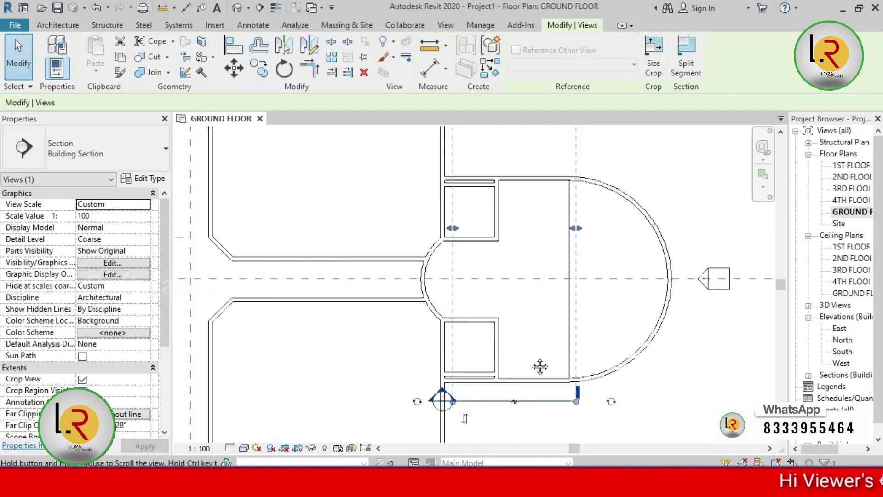
scroll(532, 361, "down", 1)
scroll(532, 361, "down", 1)
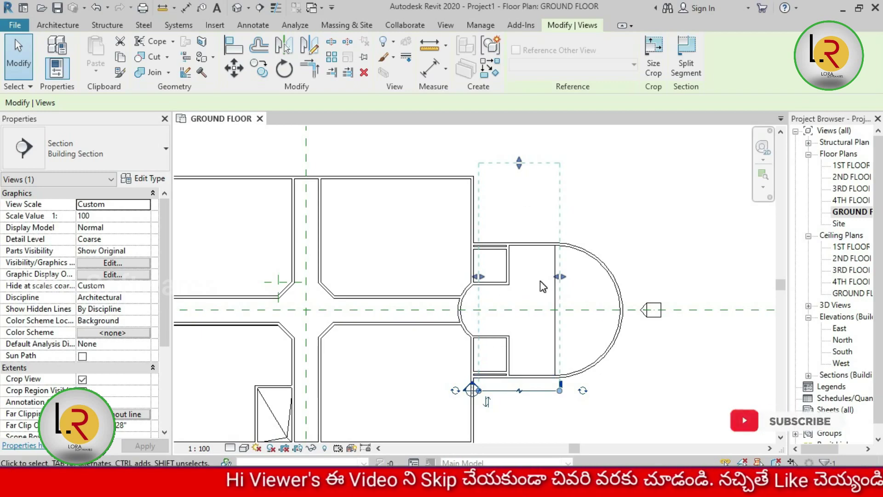
scroll(531, 354, "up", 1)
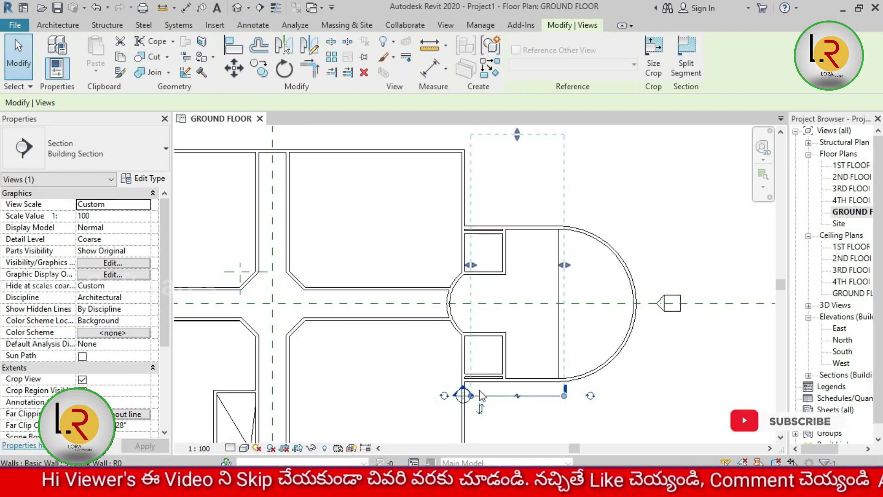
scroll(474, 367, "up", 2)
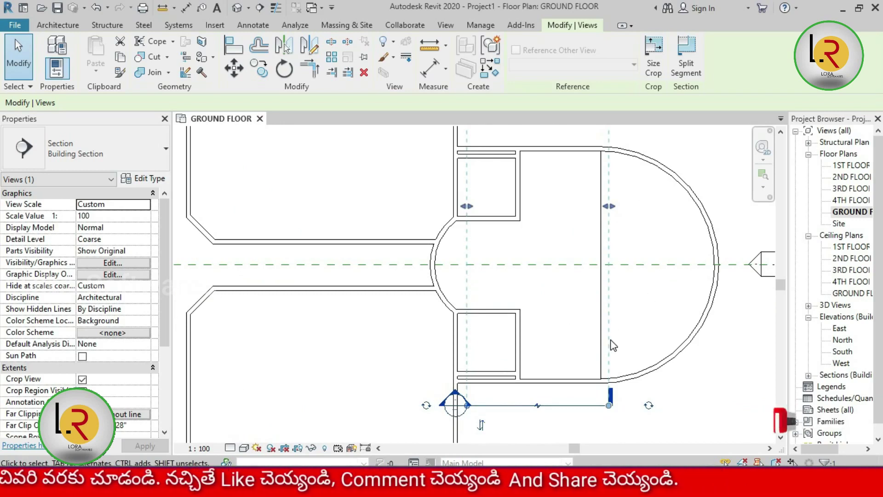
scroll(518, 312, "down", 1)
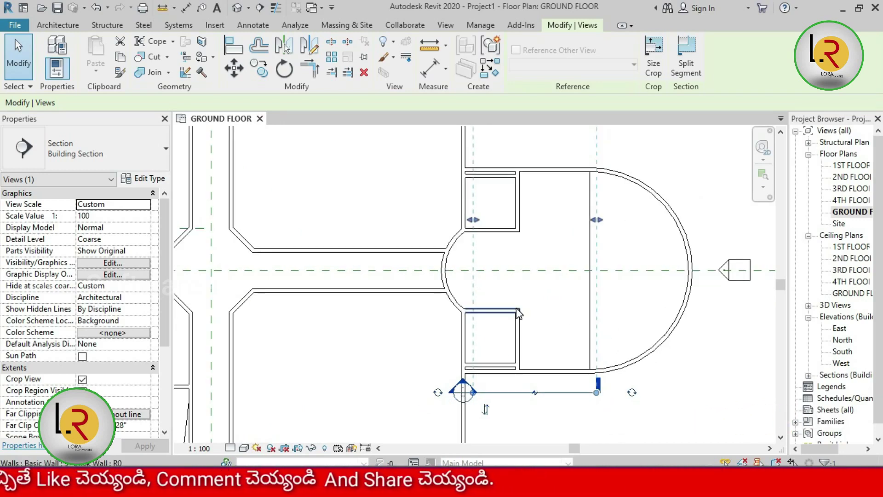
scroll(563, 314, "down", 1)
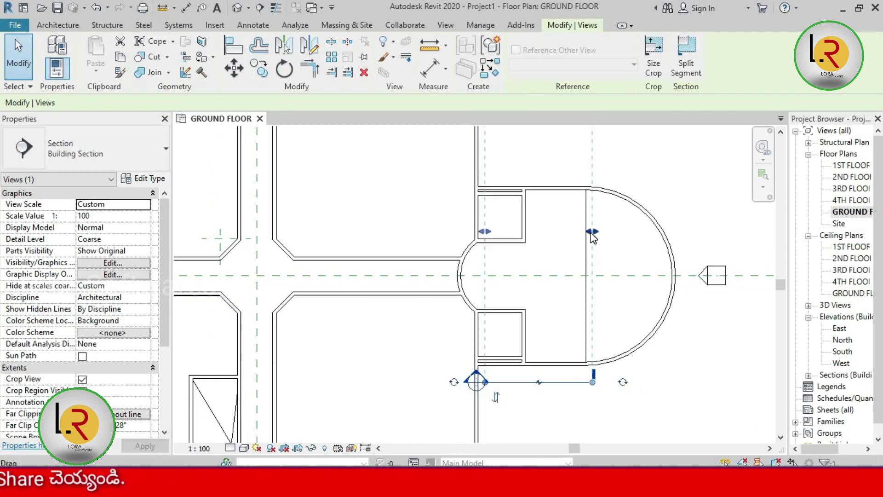
scroll(594, 237, "up", 2)
scroll(590, 236, "up", 2)
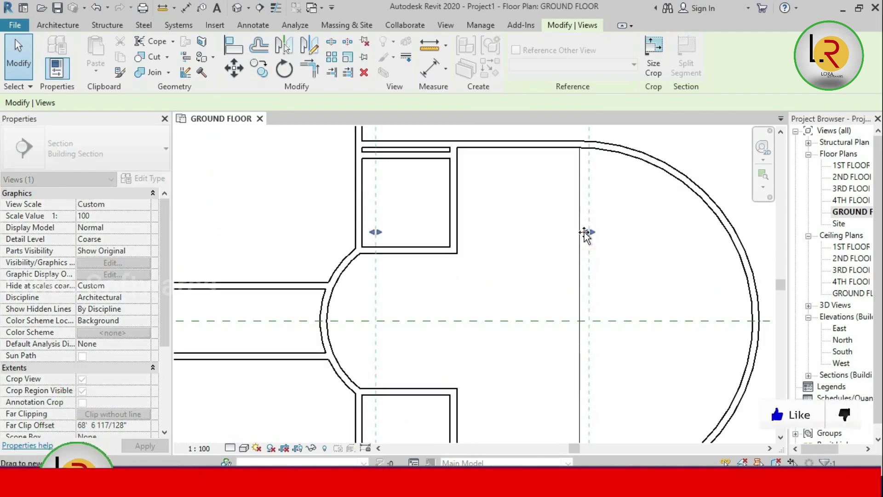
left_click_drag(585, 232, 580, 233)
Pull the section's far depth in to just past the bay and tighten its left width.
scroll(574, 299, "down", 2)
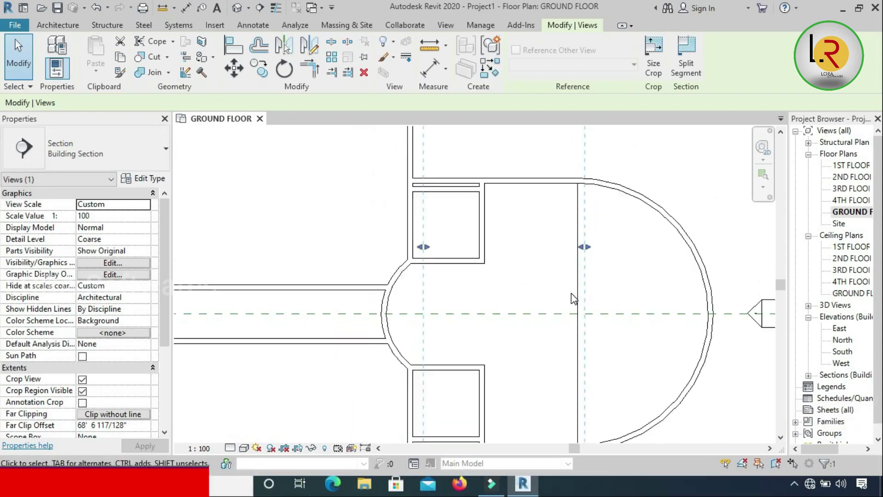
scroll(572, 318, "down", 1)
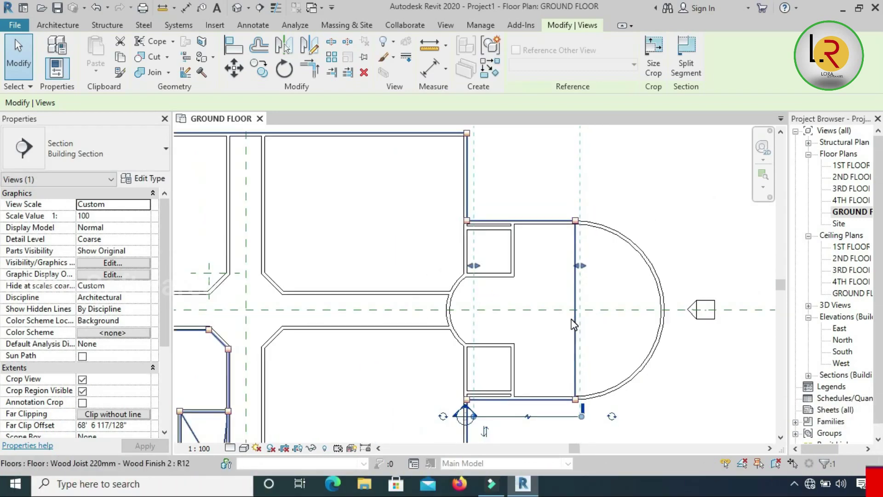
scroll(574, 325, "down", 1)
left_click_drag(532, 145, 534, 220)
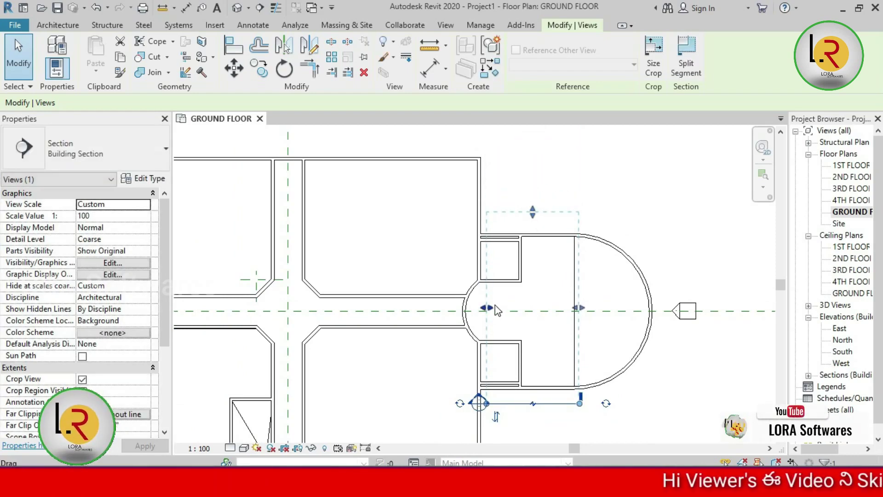
scroll(488, 314, "up", 1)
scroll(486, 313, "up", 1)
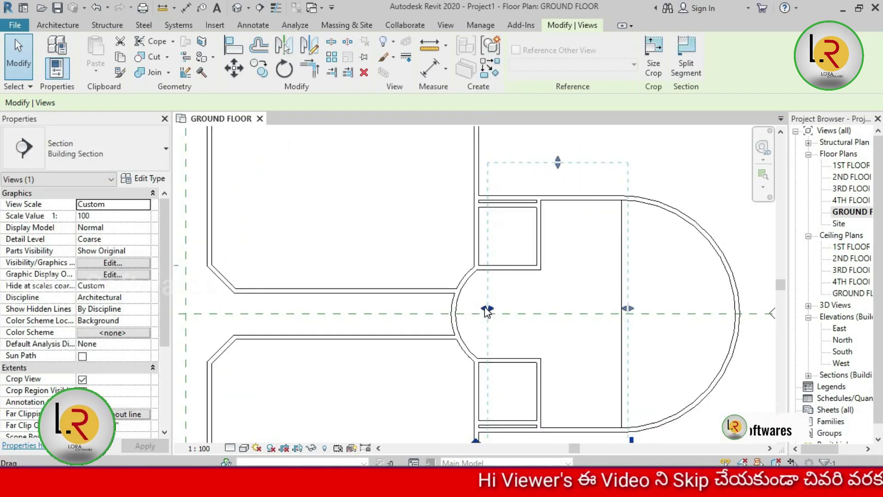
left_click_drag(486, 311, 483, 310)
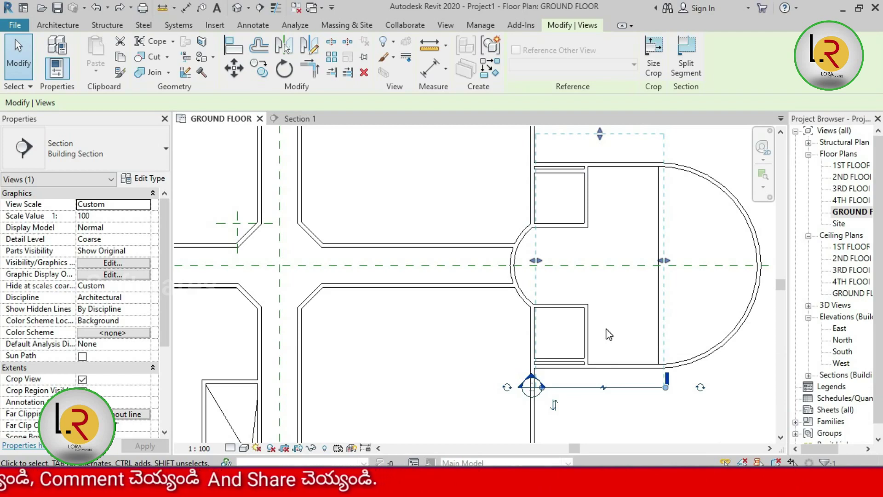
key("Escape")
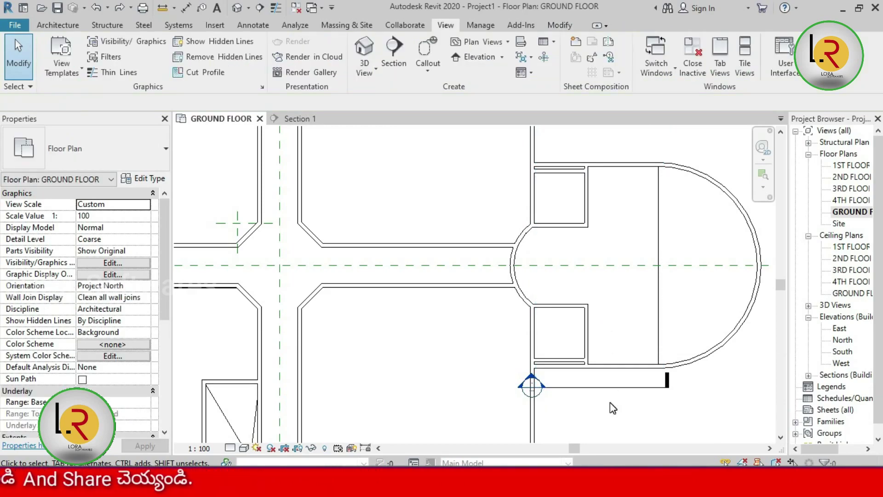
double_click(541, 389)
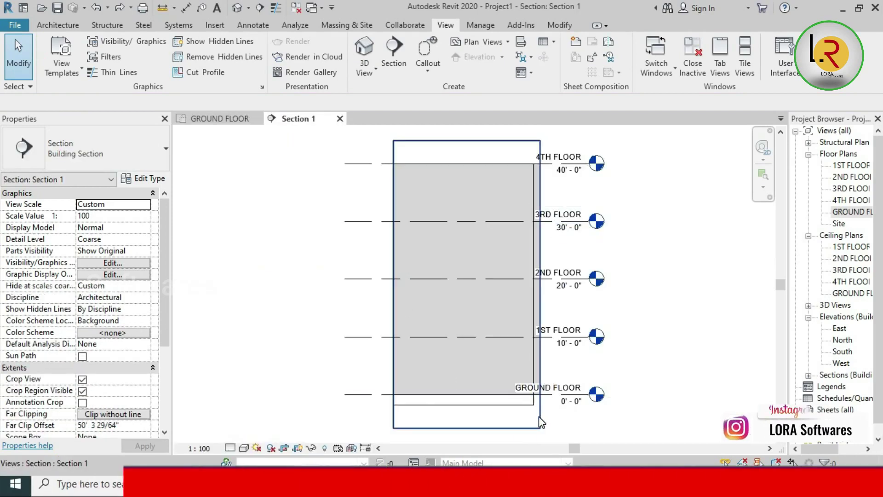
double_click(850, 213)
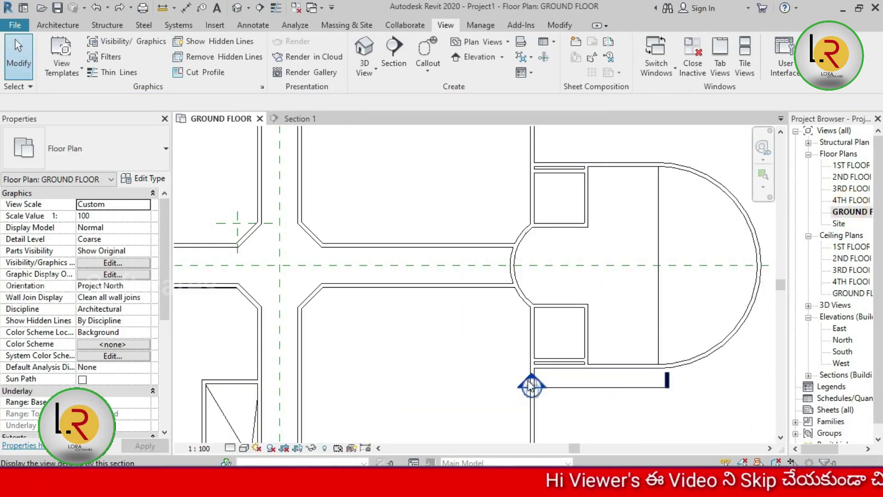
scroll(671, 391, "down", 2)
scroll(671, 378, "down", 2)
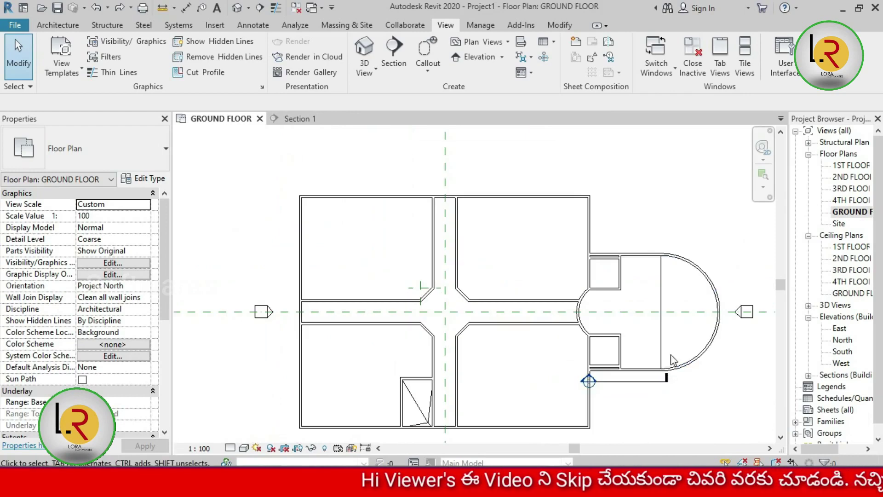
scroll(664, 378, "up", 1)
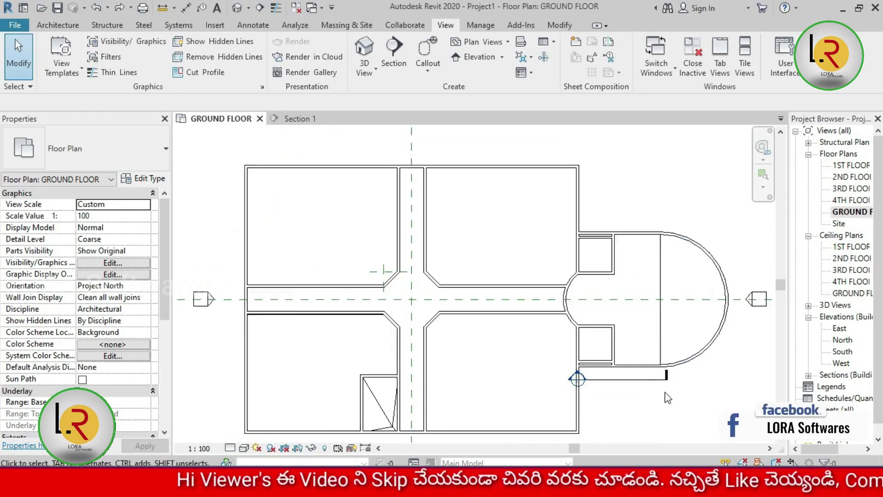
scroll(664, 381, "up", 2)
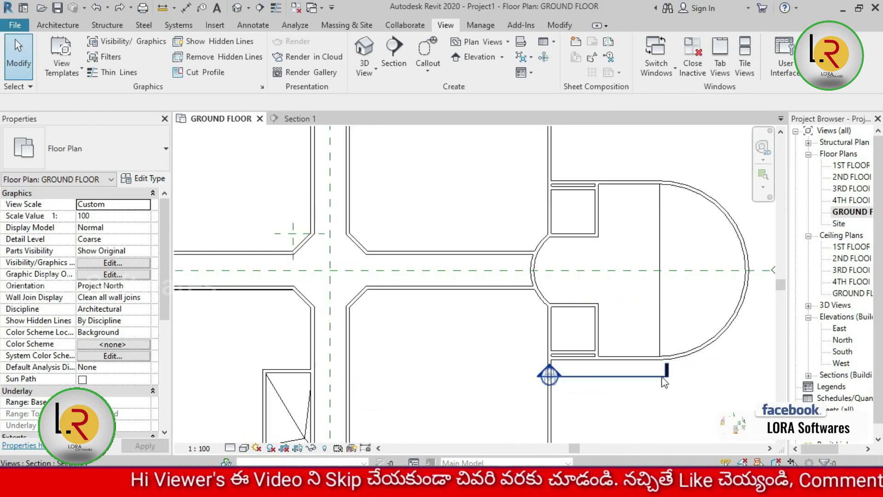
double_click(553, 375)
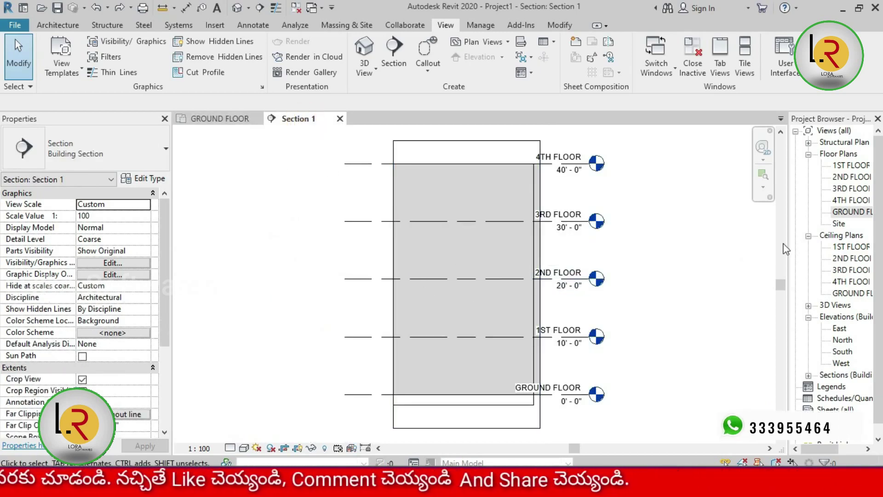
left_click(854, 213)
double_click(854, 213)
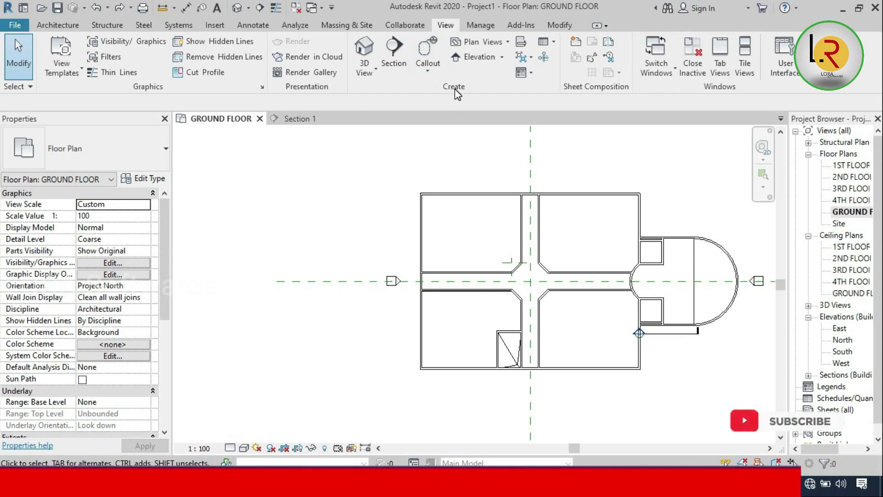
Draw a north-south section along the building's west side, facing east.
left_click(394, 53)
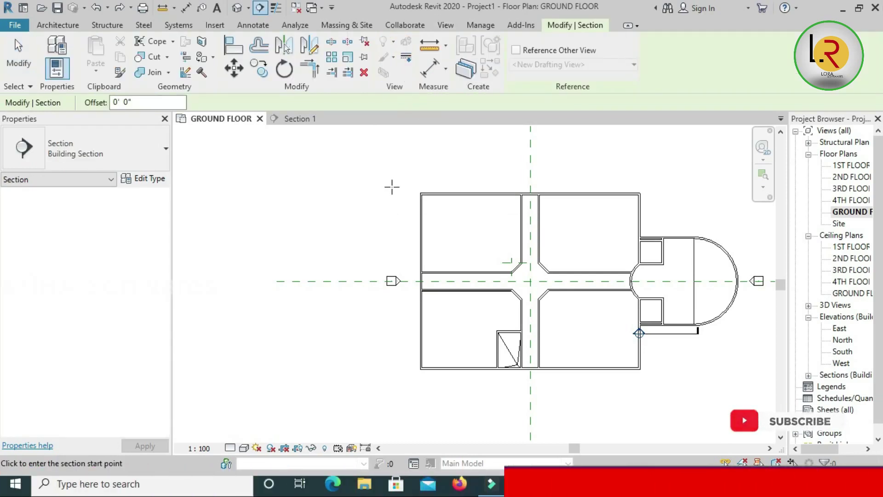
left_click(391, 187)
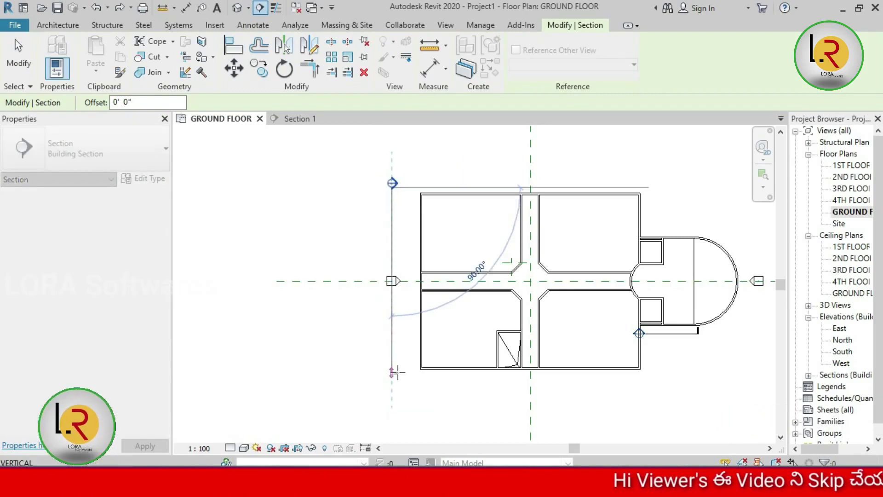
left_click(394, 372)
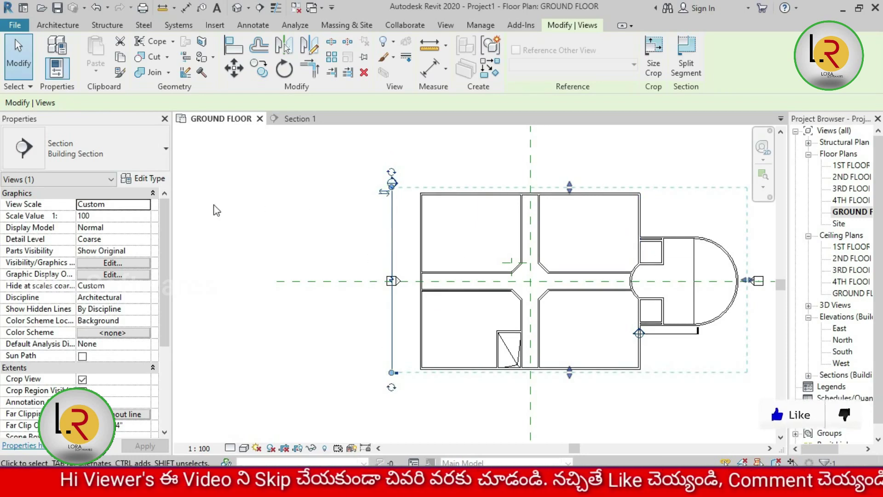
left_click(383, 196)
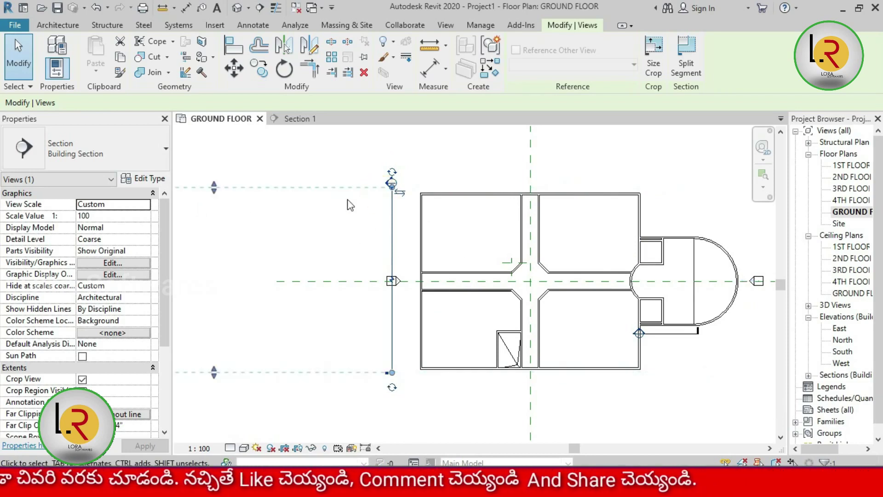
left_click(400, 194)
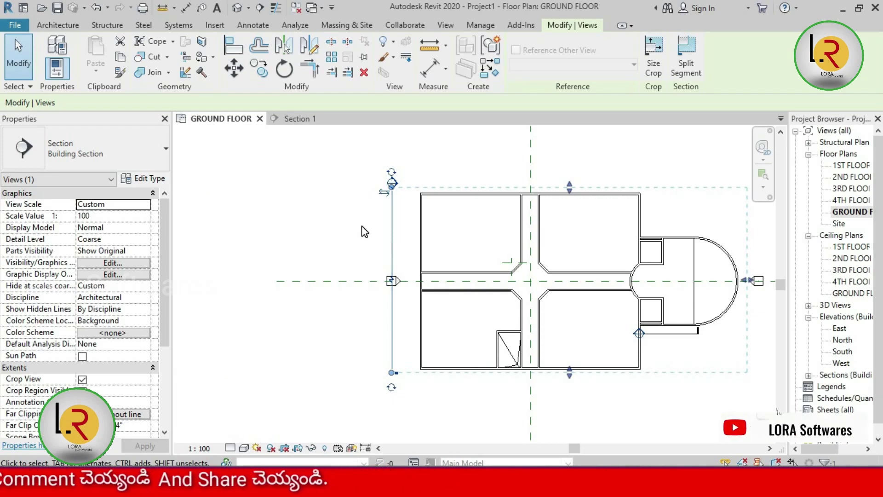
left_click(358, 238)
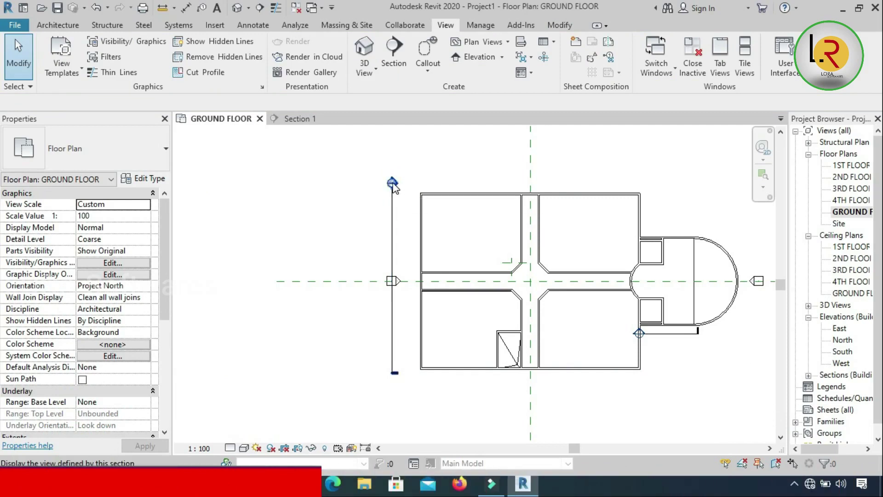
Open the Section 2 view, compare it with Section 1, and go back to GROUND FLOOR.
double_click(394, 183)
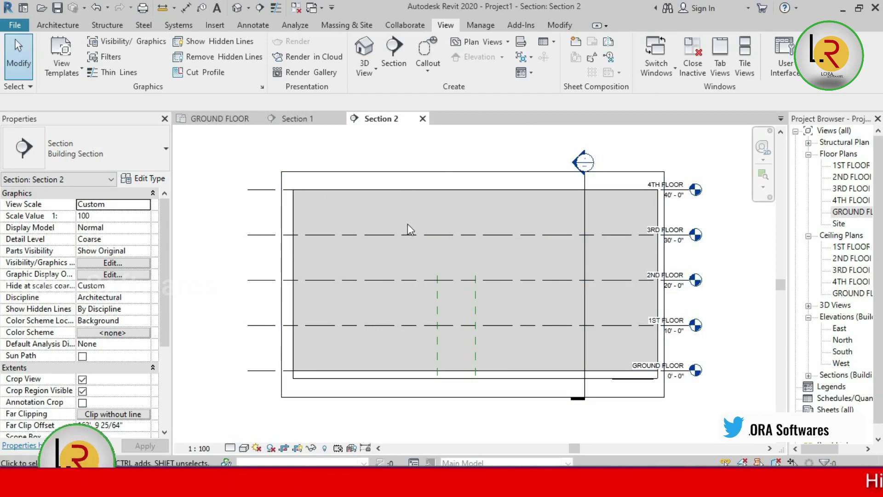
left_click(312, 119)
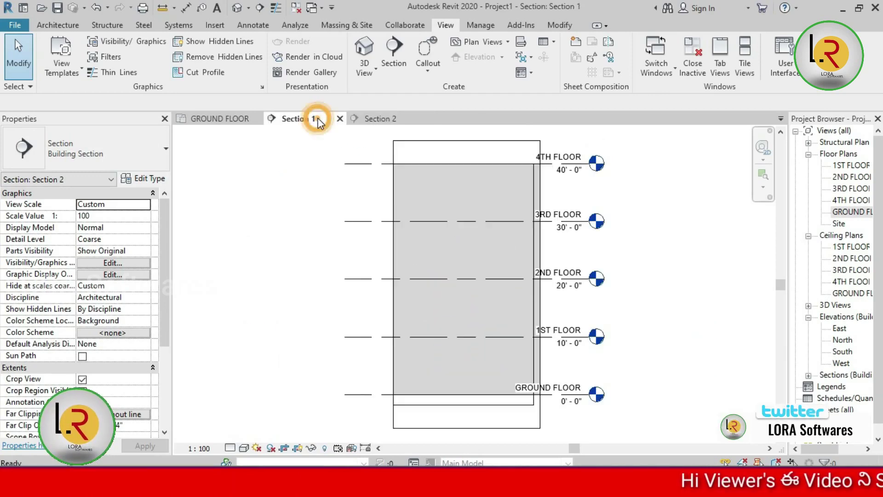
left_click(375, 121)
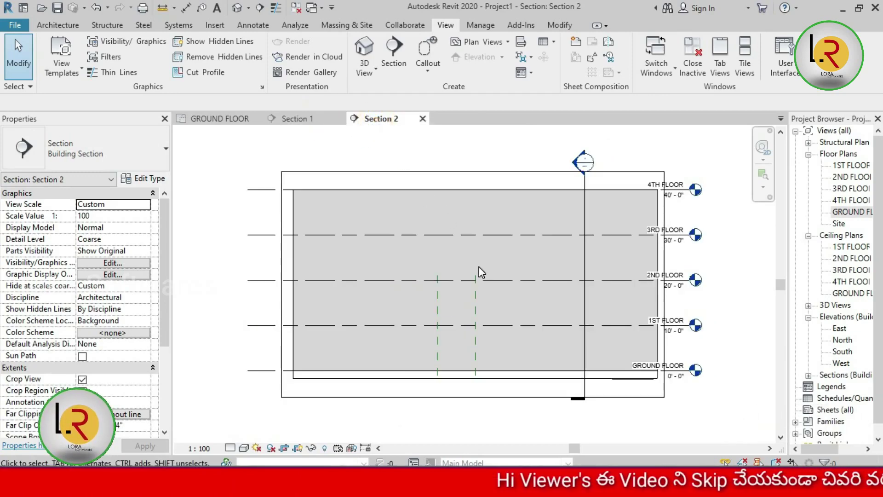
key("ctrl+Tab")
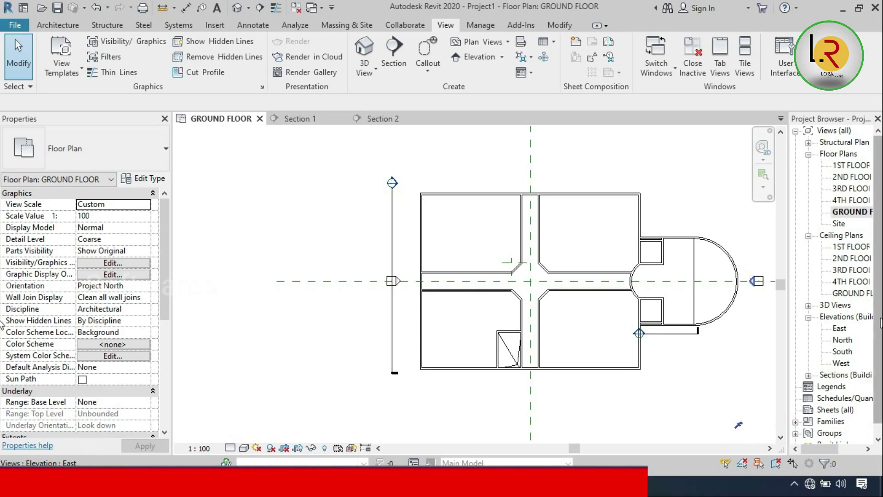
scroll(828, 381, "down", 1)
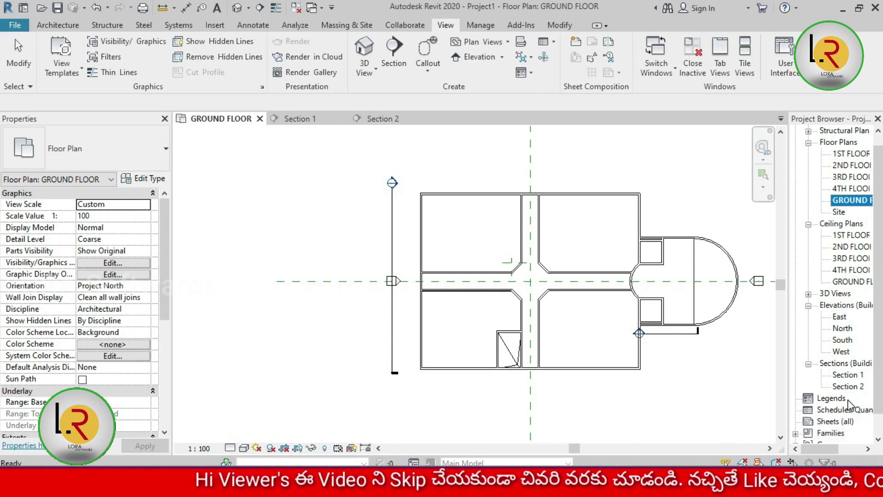
left_click(849, 376)
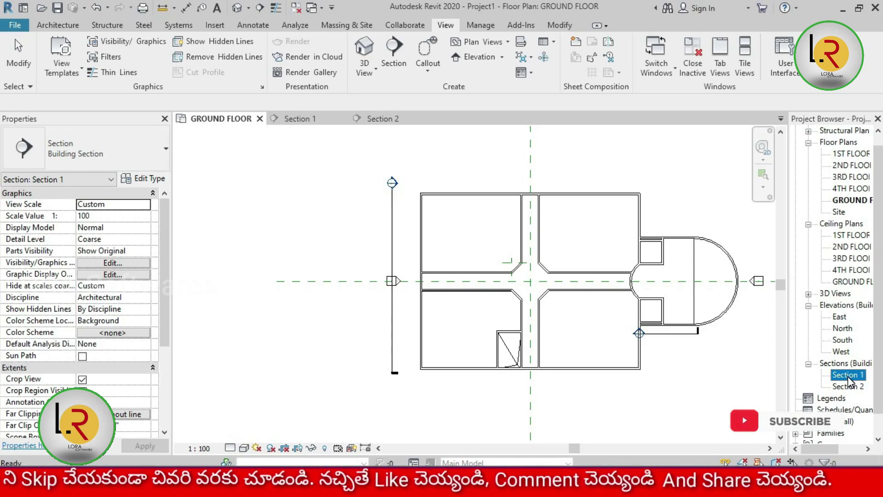
right_click(849, 376)
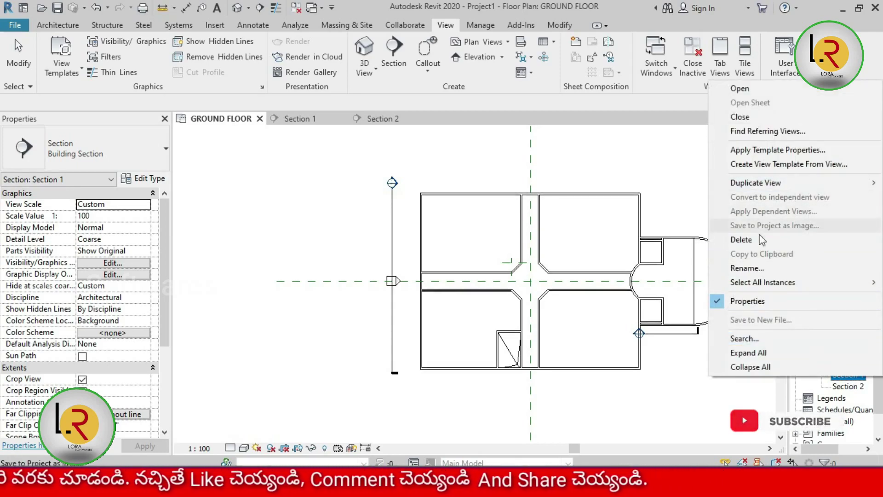
left_click(749, 268)
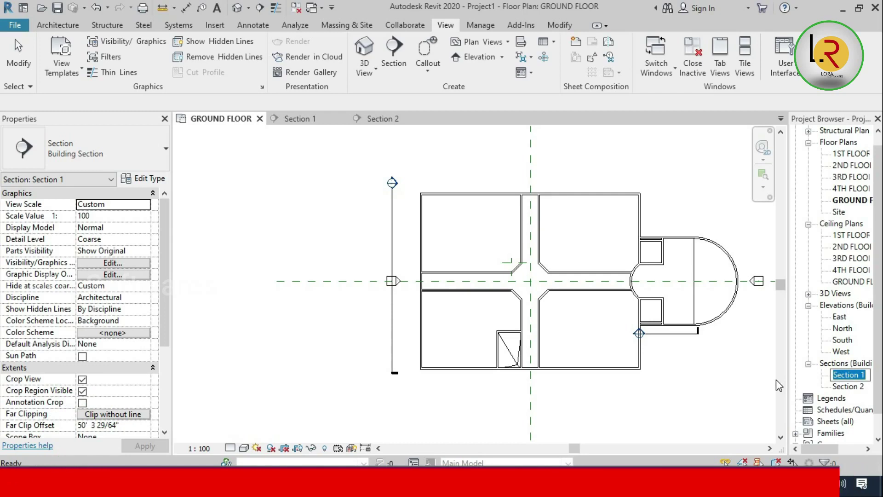
key("Return")
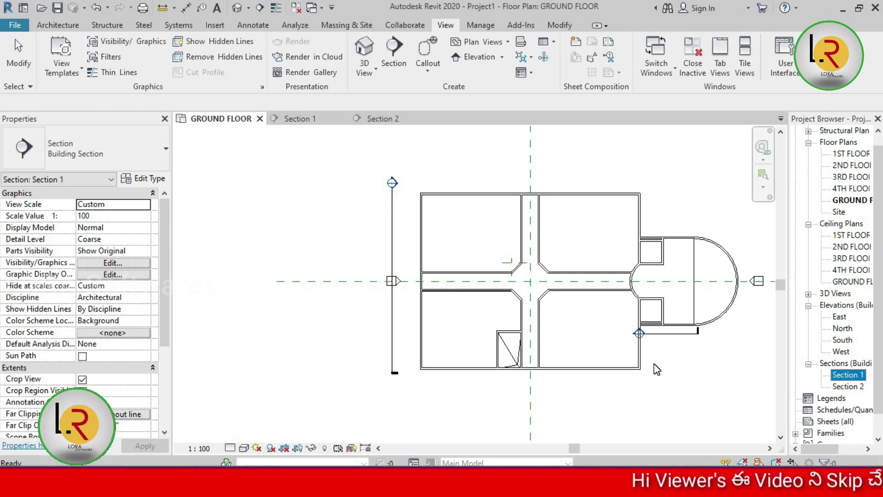
left_click(690, 358)
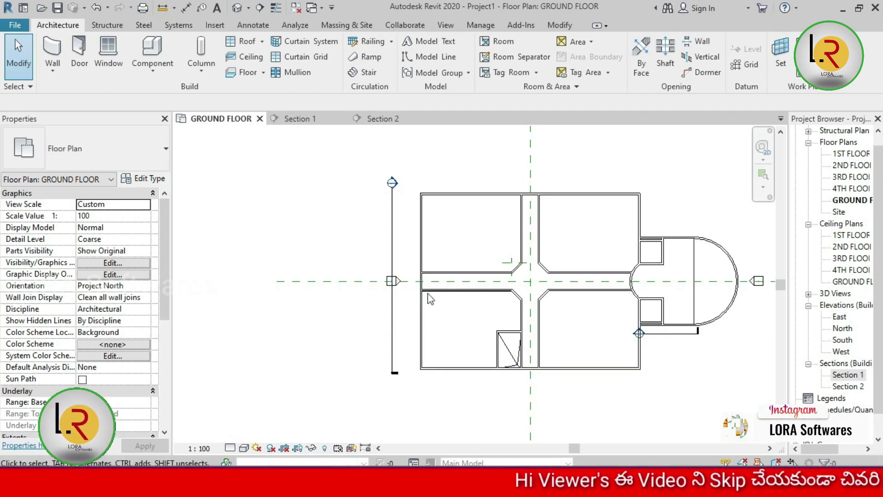
double_click(393, 183)
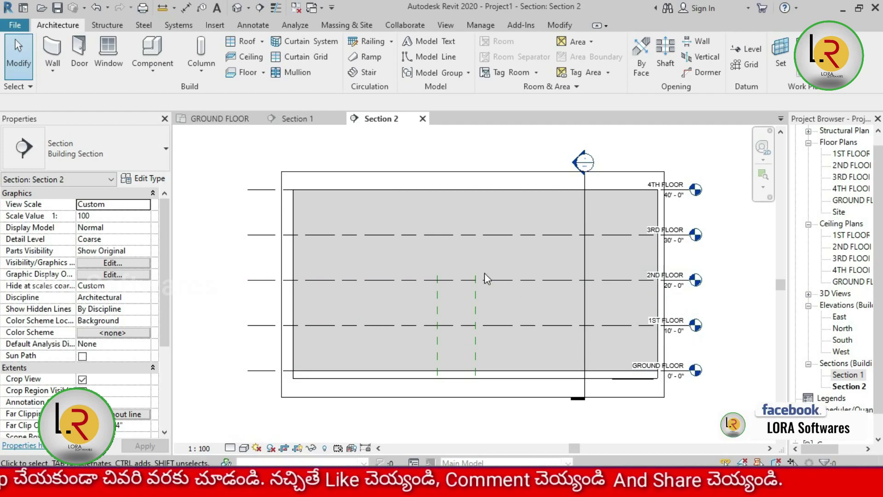
Sketch a rectangle in the long brick wall's profile near the 2nd floor to cut an opening.
left_click(479, 186)
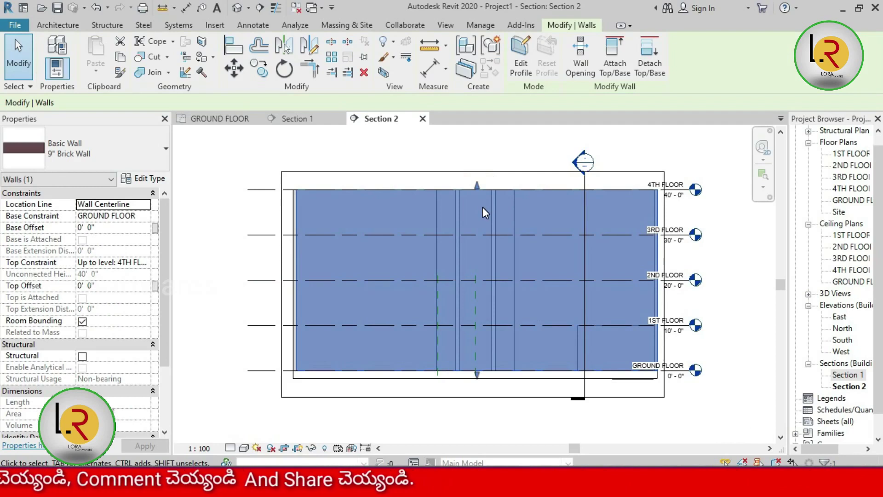
left_click(515, 58)
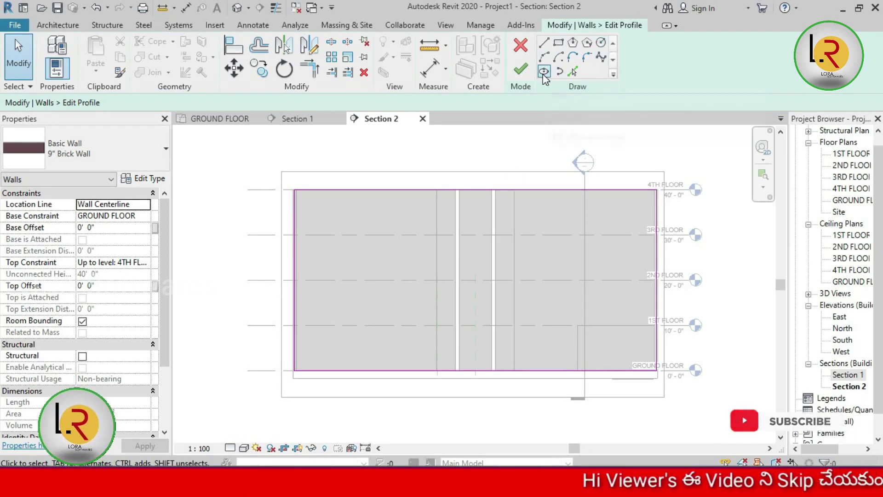
left_click(558, 42)
left_click(319, 248)
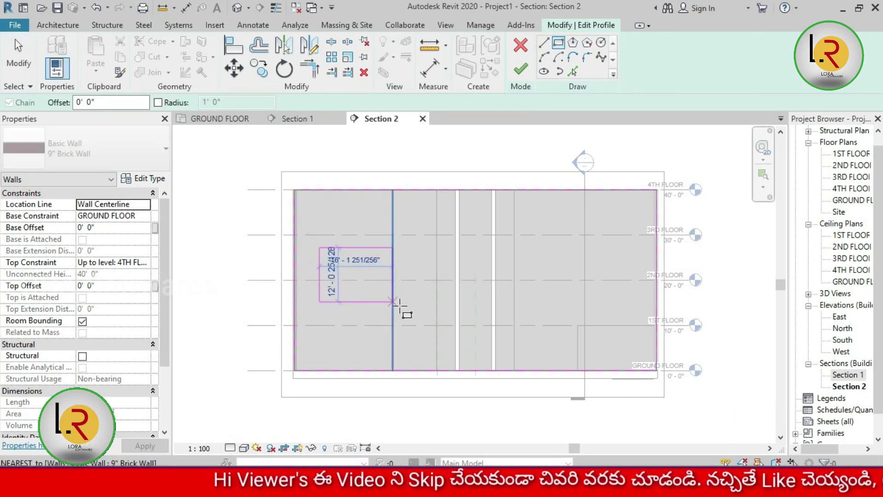
left_click(419, 310)
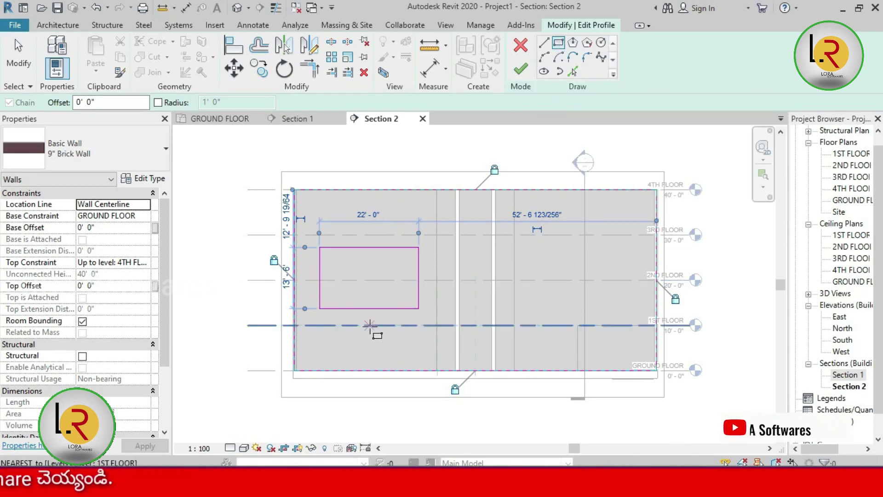
left_click(521, 71)
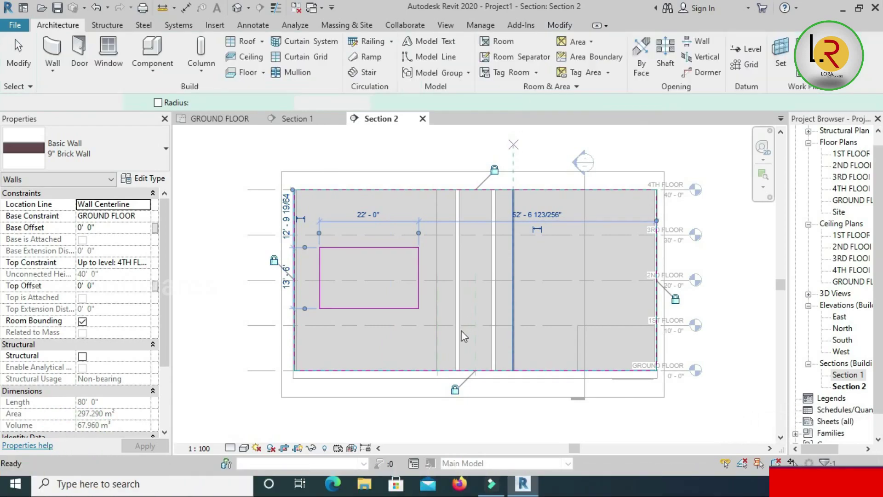
left_click(509, 142)
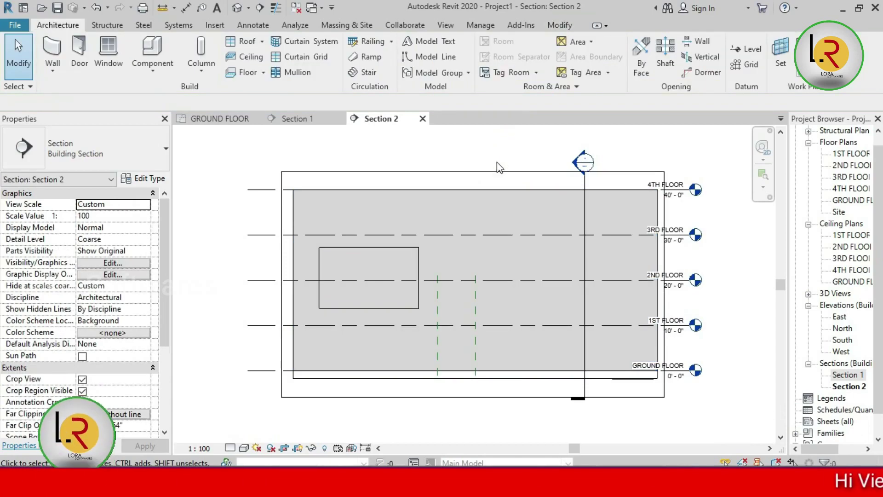
Show the default 3D view and orbit it to reveal the opening in the front brick wall.
left_click(236, 8)
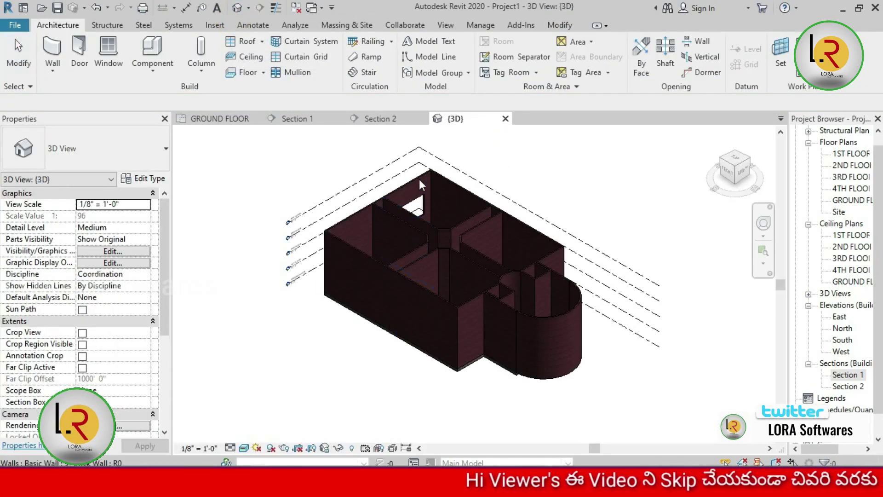
mouse_move(386, 236)
middle_mouse_down("shift")
mouse_move(444, 276)
mouse_move(610, 230)
middle_mouse_up("shift")
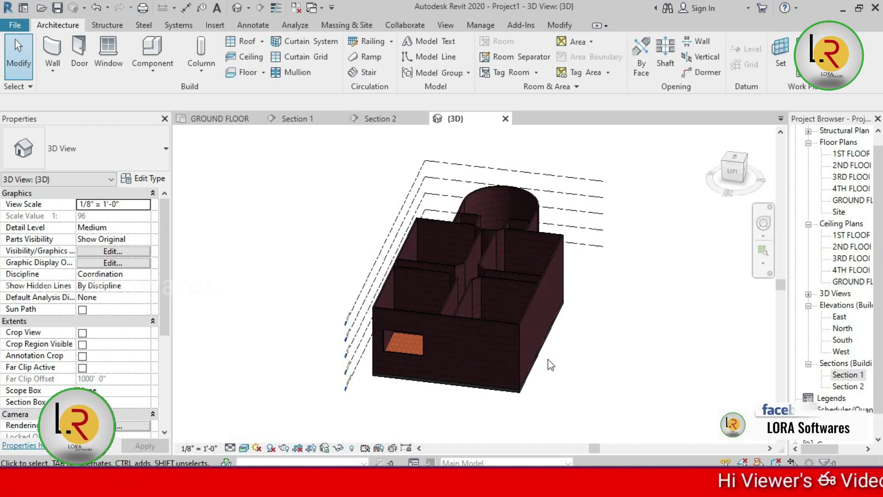
double_click(849, 200)
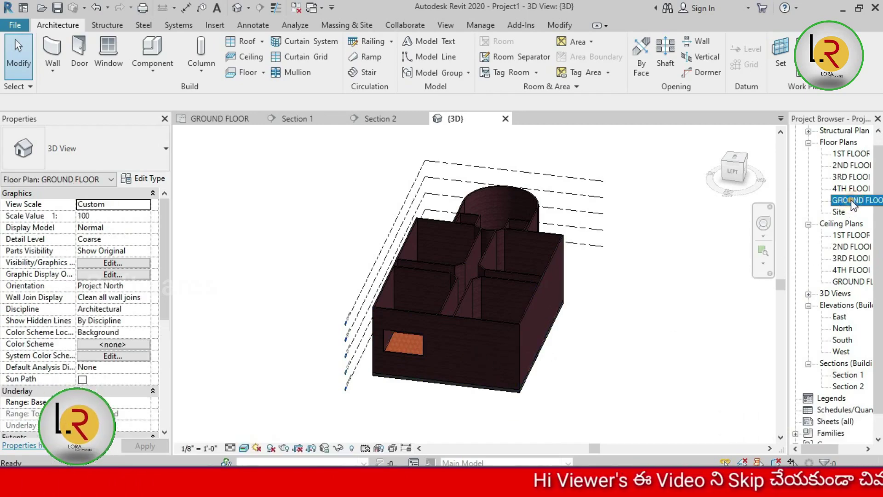
In Section 2, sketch a second 26' × 17' rectangle on the right of the wall profile.
double_click(397, 187)
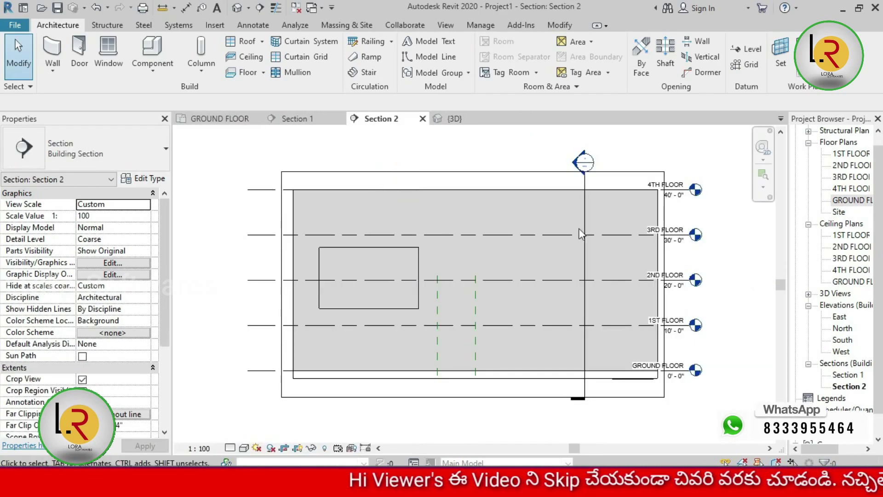
left_click(603, 193)
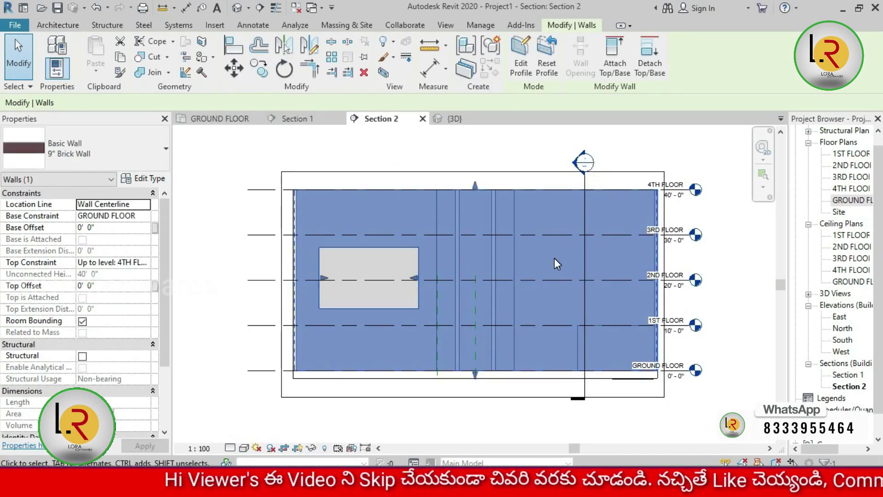
left_click(521, 57)
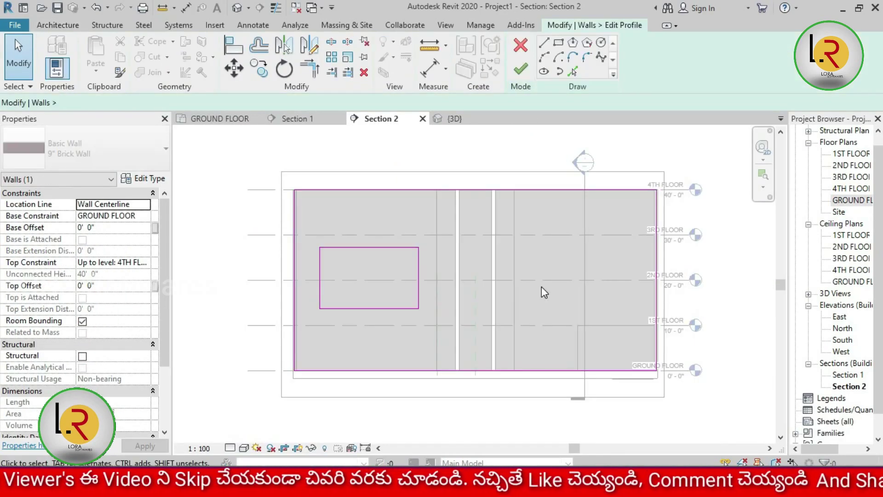
left_click(556, 46)
scroll(665, 154, "up", 1)
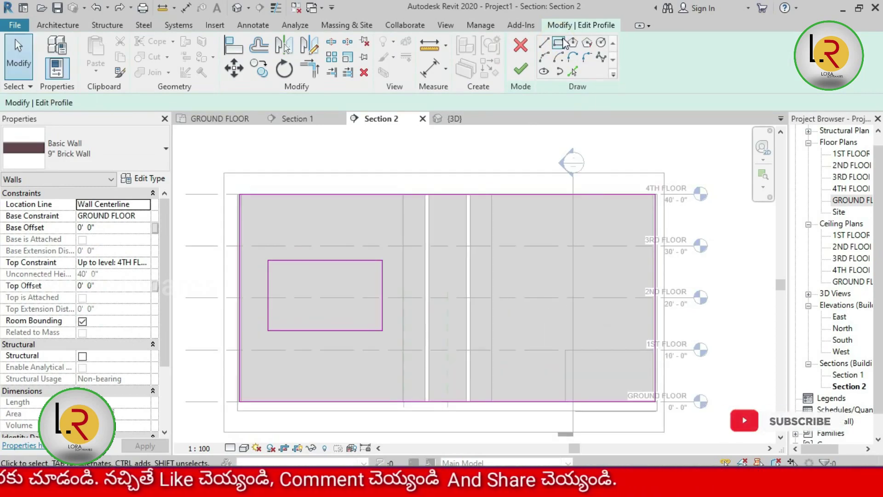
left_click(499, 366)
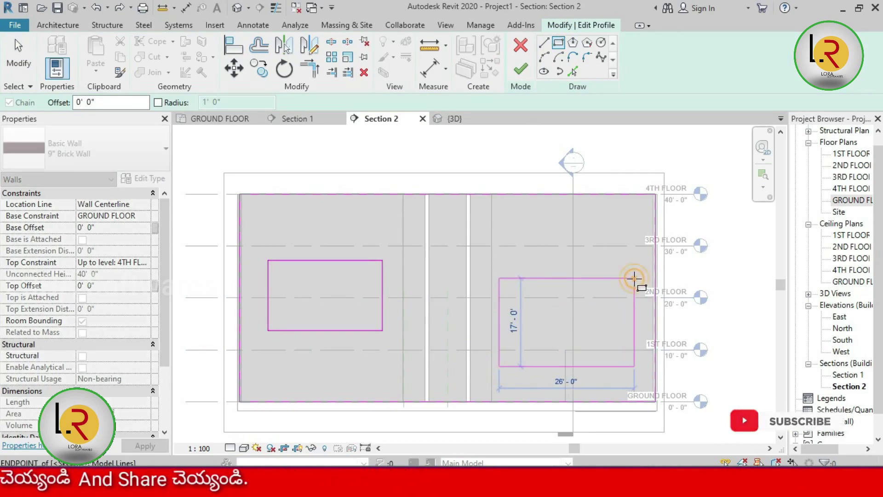
left_click(634, 278)
key("Escape")
key("Escape")
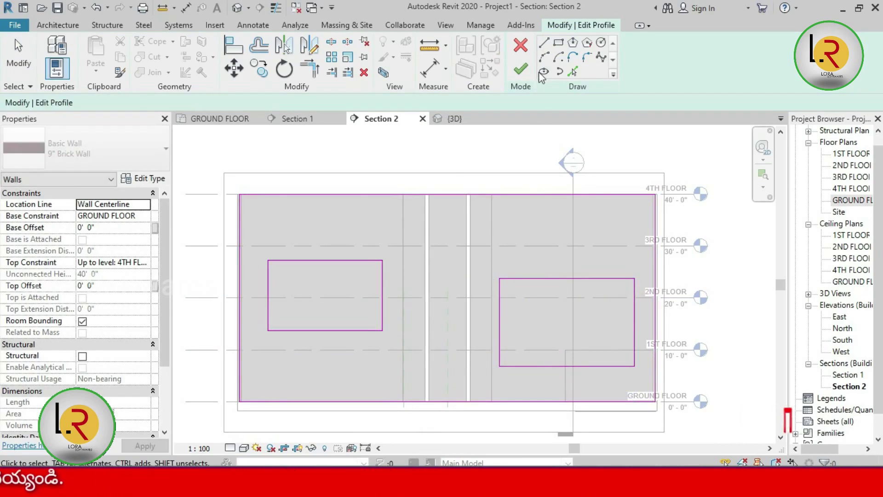
left_click(543, 44)
scroll(547, 276, "up", 2)
scroll(510, 276, "up", 2)
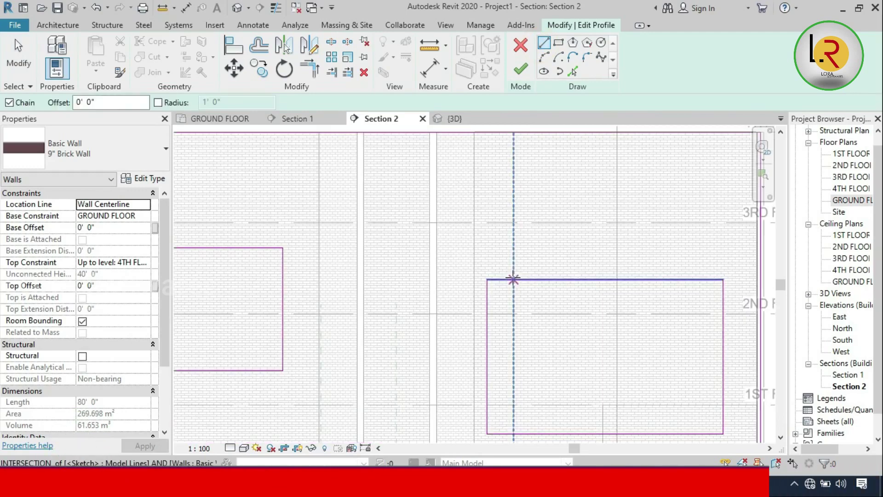
Draw two short vertical stubs above the right rectangle's top edge.
left_click(511, 276)
left_click(509, 259)
key("Escape")
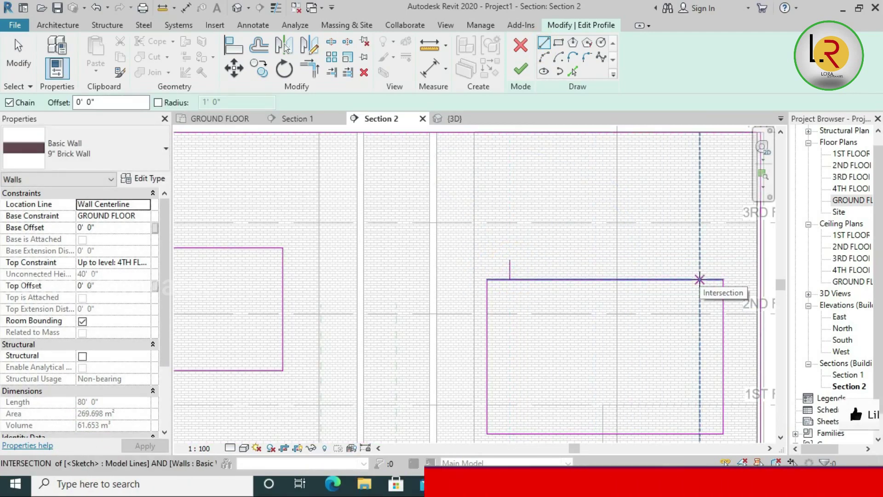
left_click(699, 279)
left_click(699, 259)
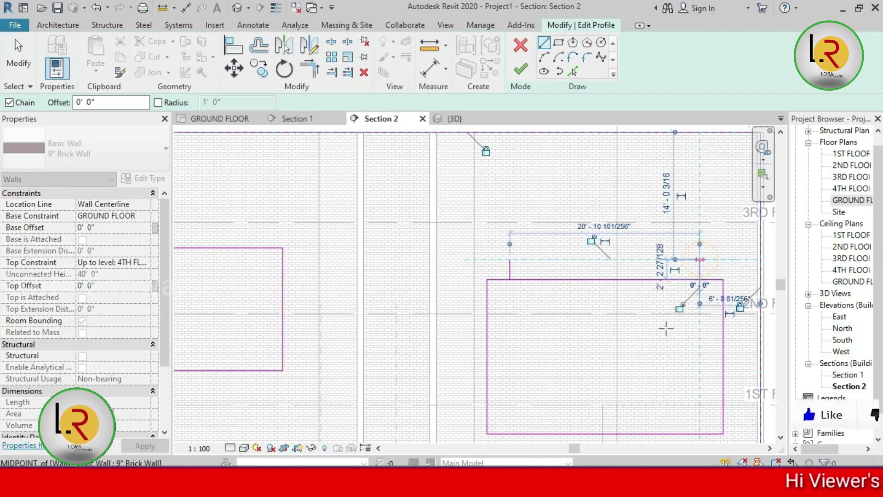
key("Escape")
key("Escape")
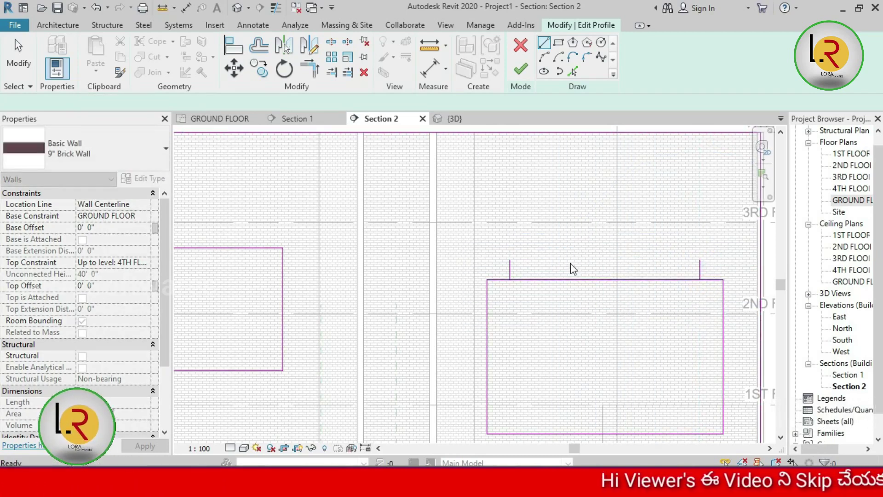
key("Escape")
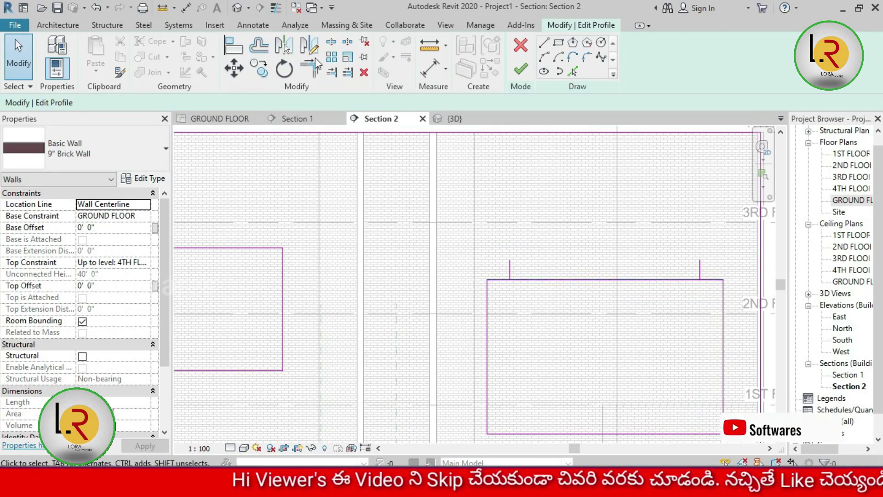
Split the rectangle's top edge and trim it into corners with both stubs.
left_click(331, 41)
left_click(605, 279)
key("Escape")
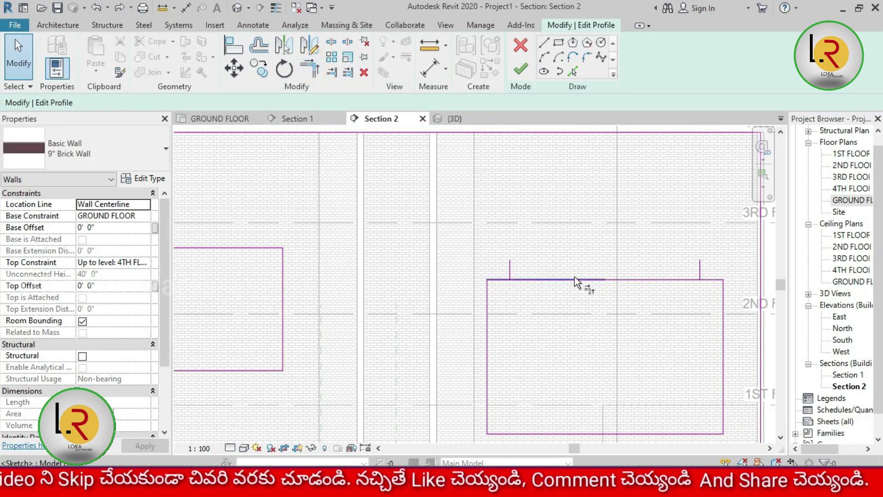
key("t")
key("r")
left_click(498, 279)
left_click(509, 266)
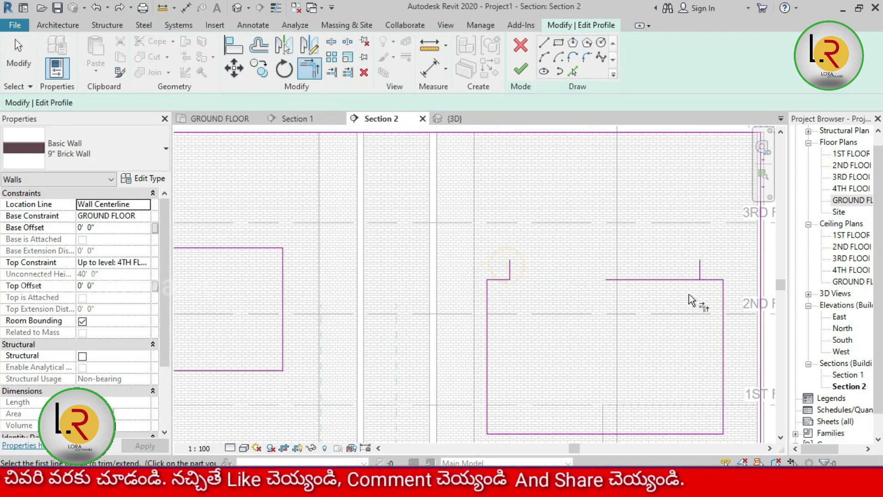
left_click(708, 280)
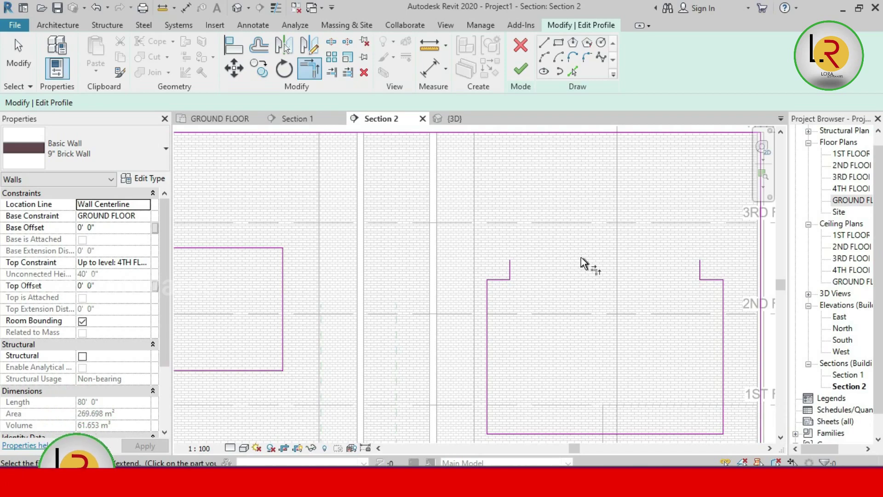
Draw short horizontal ledges inward from the tops of the left and right stubs.
left_click(544, 44)
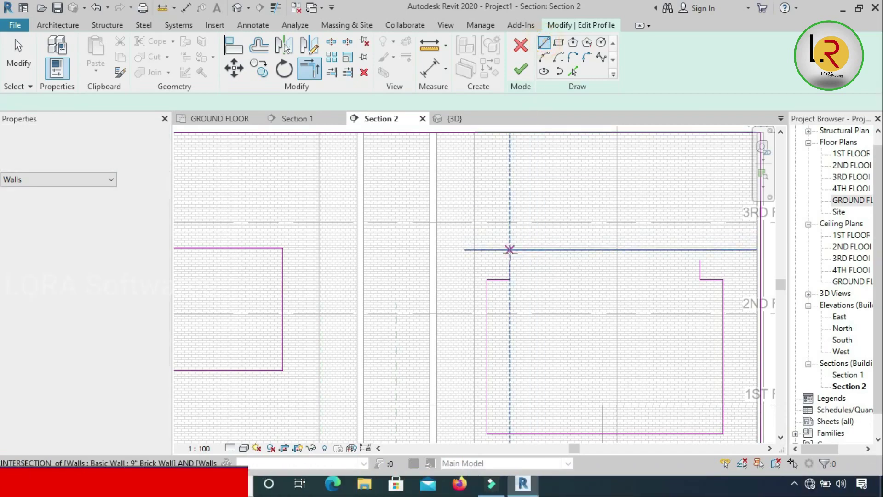
left_click(508, 259)
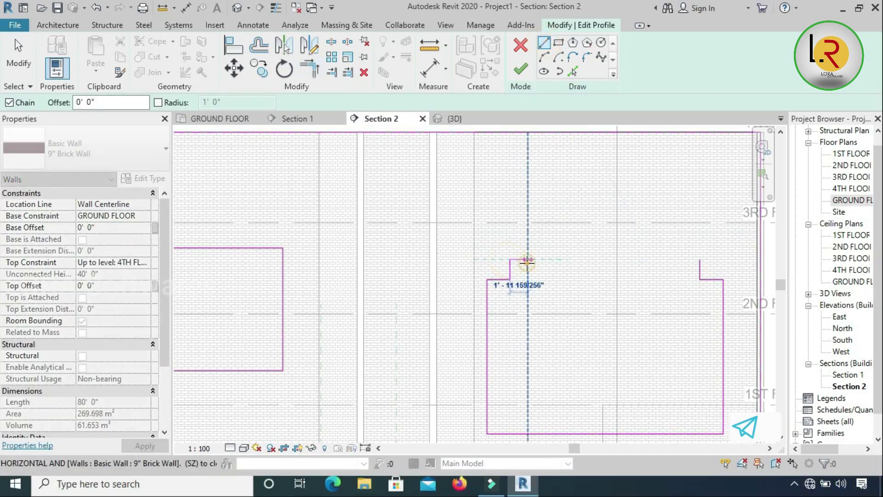
left_click(528, 260)
key("Escape")
left_click(695, 258)
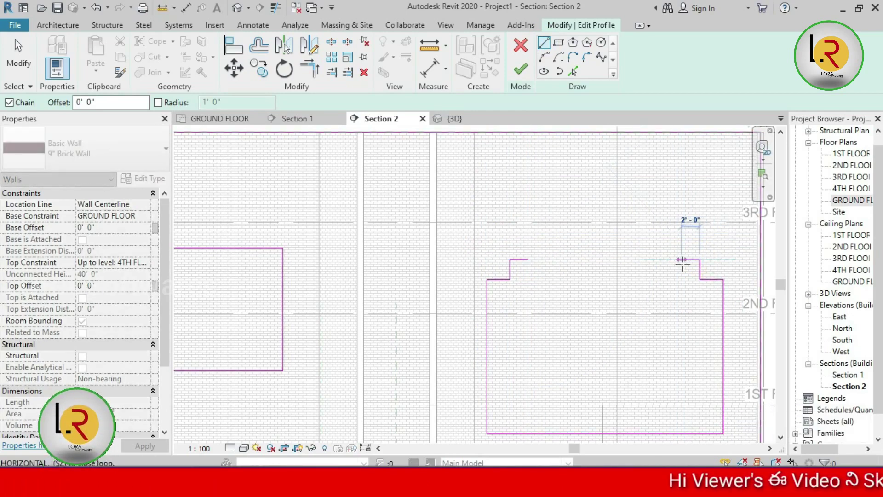
left_click(682, 259)
key("Escape")
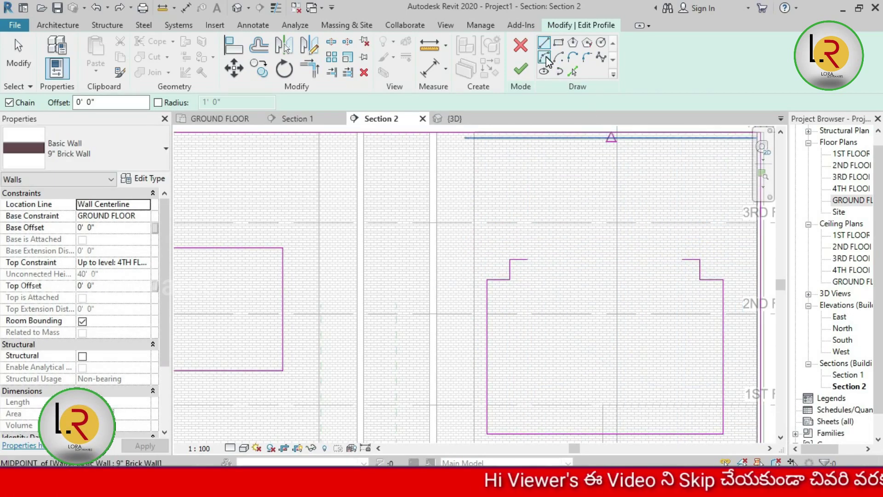
Span a semicircular start-end-radius arc between the two ledge ends.
left_click(545, 58)
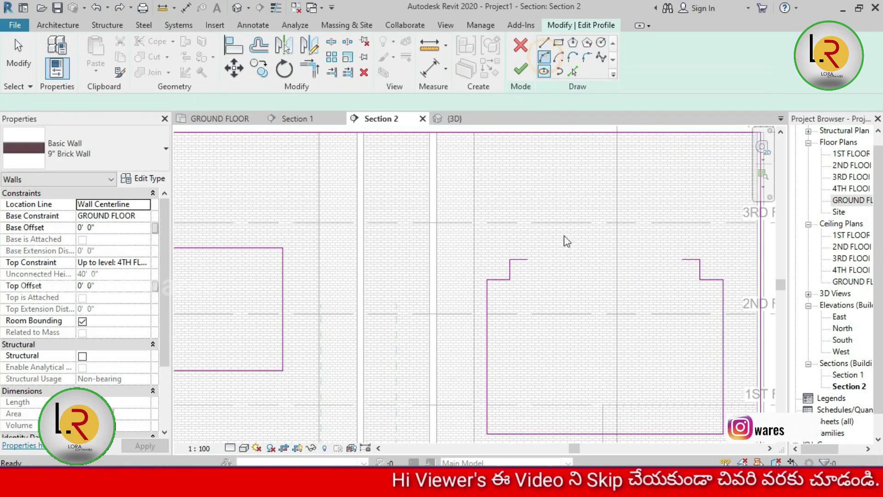
left_click(525, 260)
left_click(682, 260)
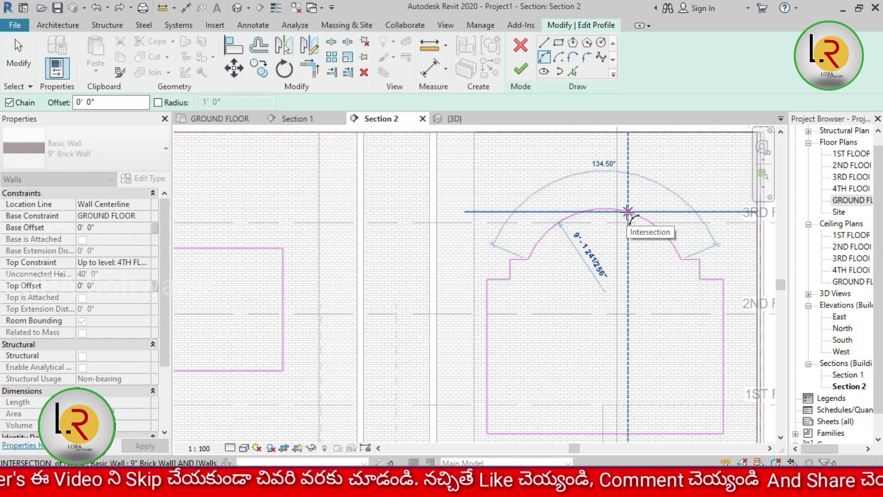
left_click(628, 209)
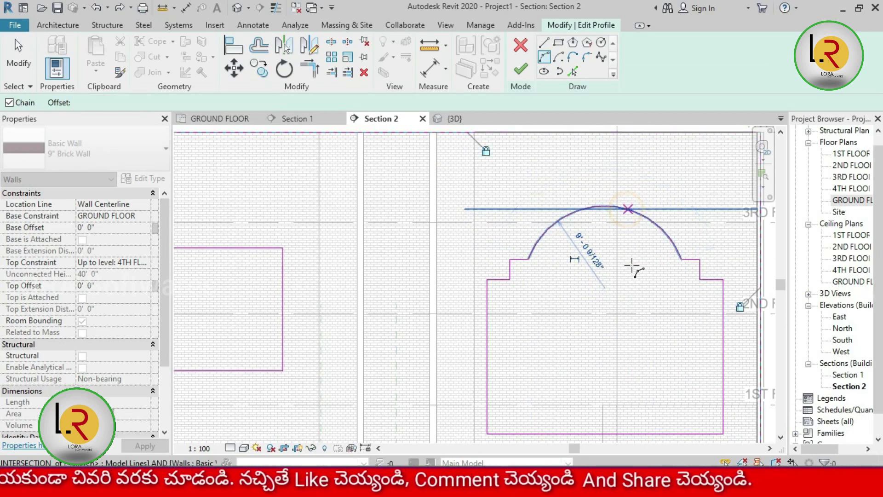
key("Escape")
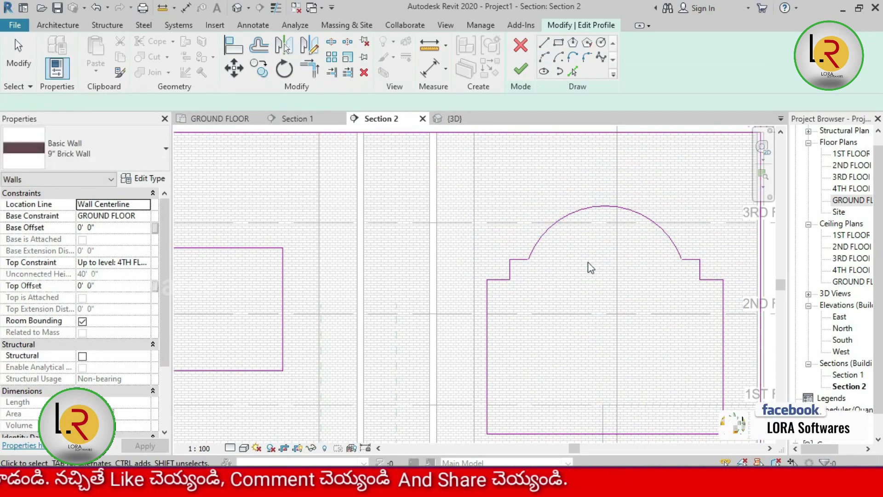
key("Escape")
scroll(577, 264, "down", 2)
scroll(551, 272, "down", 1)
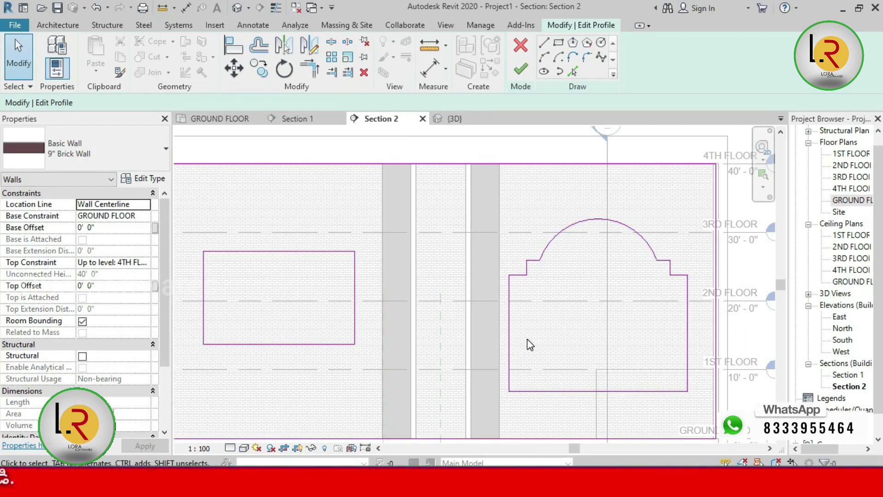
Finish the wall profile, check both openings in 3D, and return to GROUND FLOOR.
left_click(518, 73)
left_click(565, 150)
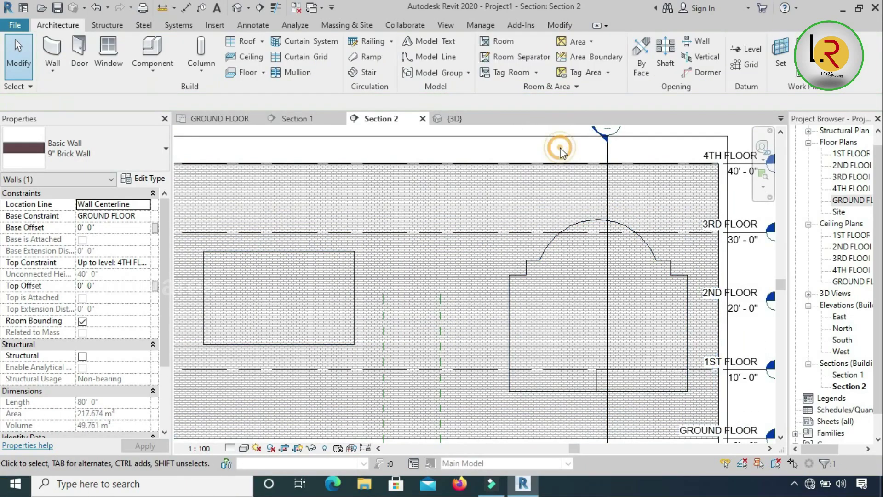
middle_click_drag(583, 277, 562, 277)
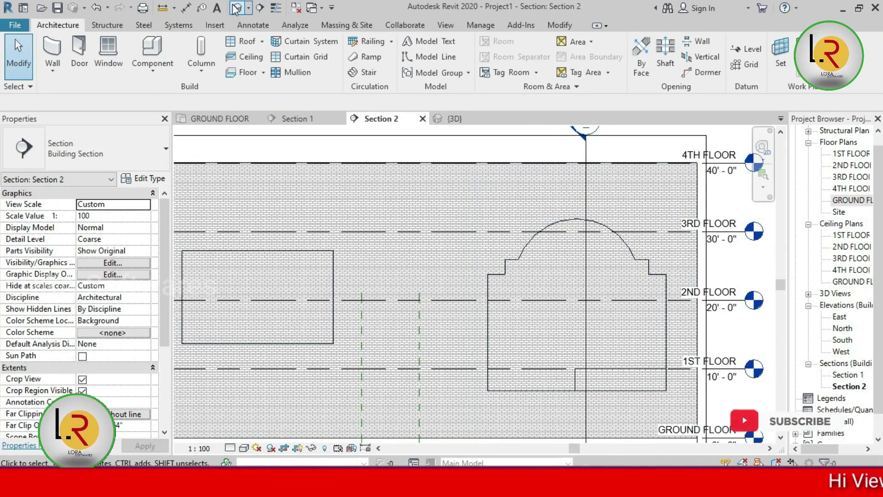
left_click(236, 8)
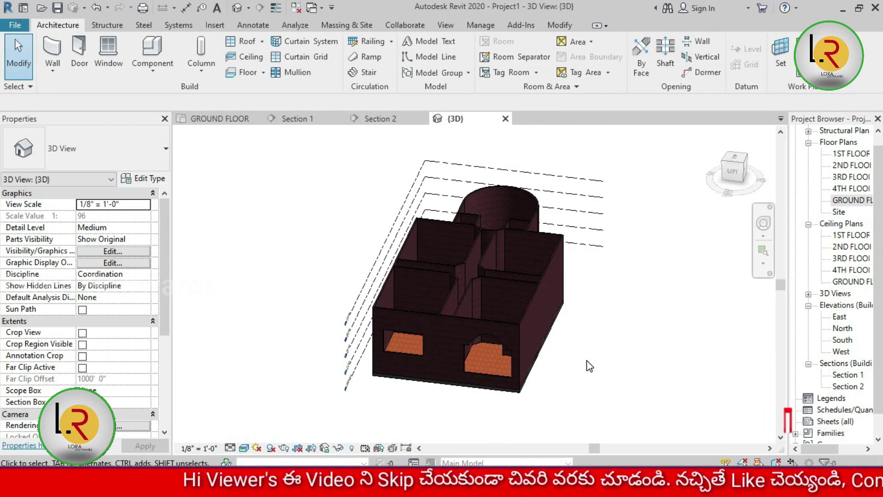
key("ctrl+Tab")
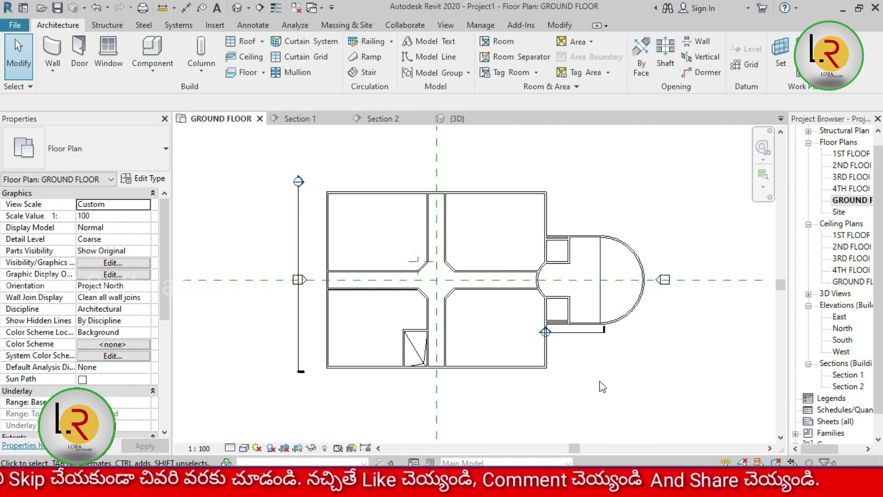
scroll(569, 331, "up", 1)
scroll(569, 331, "up", 1)
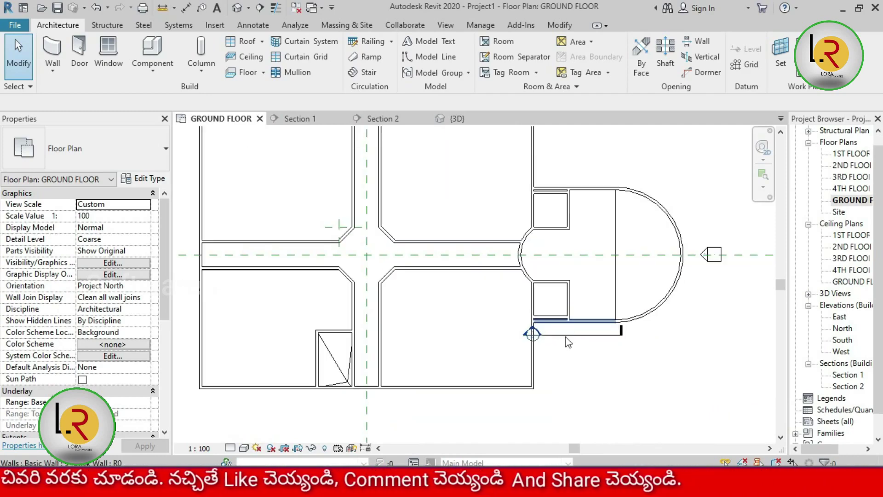
In Section 1, select the wall and sketch a tall rectangle in its profile.
double_click(530, 336)
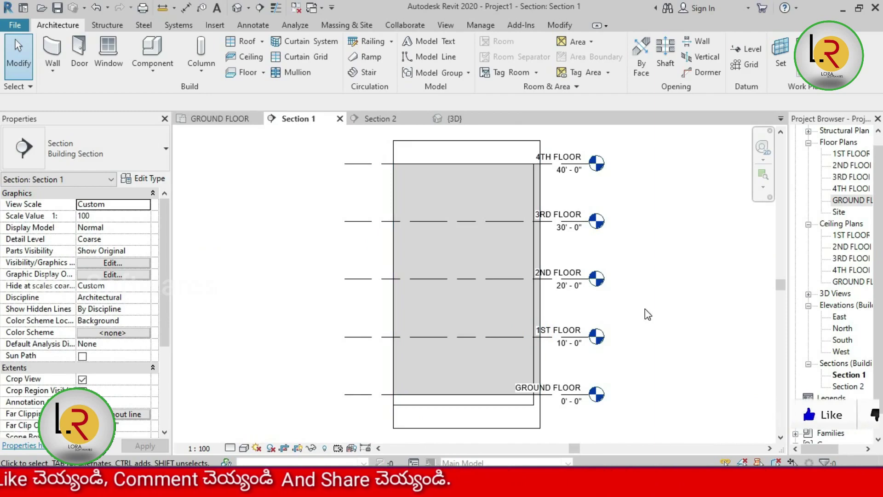
left_click(474, 166)
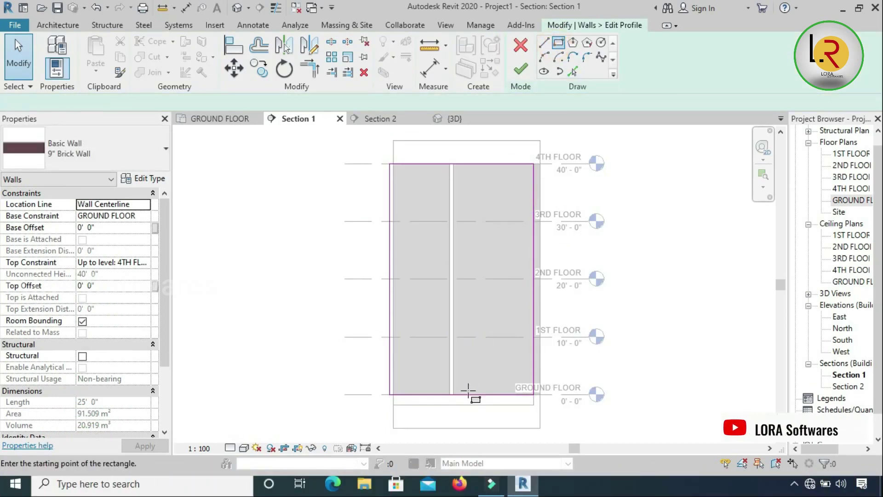
left_click(525, 250)
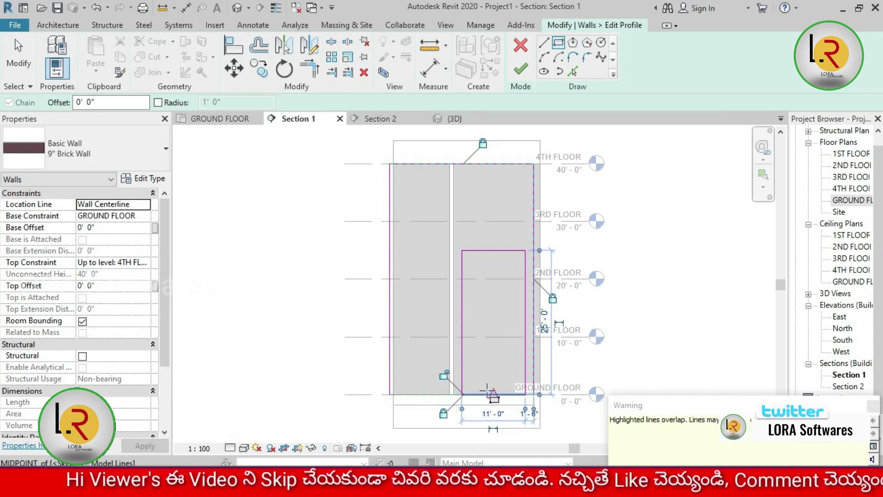
Split and trim the bottom edge, delete the leftover segment, and finish the profile.
left_click(330, 44)
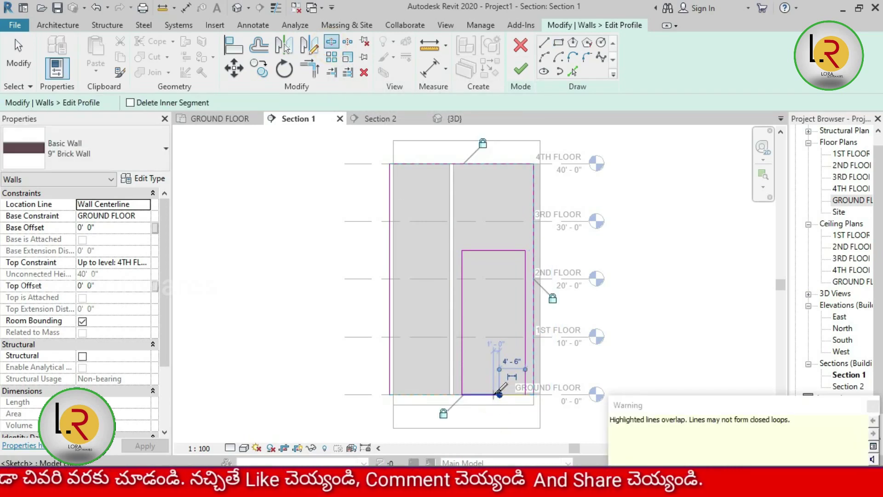
left_click(499, 394)
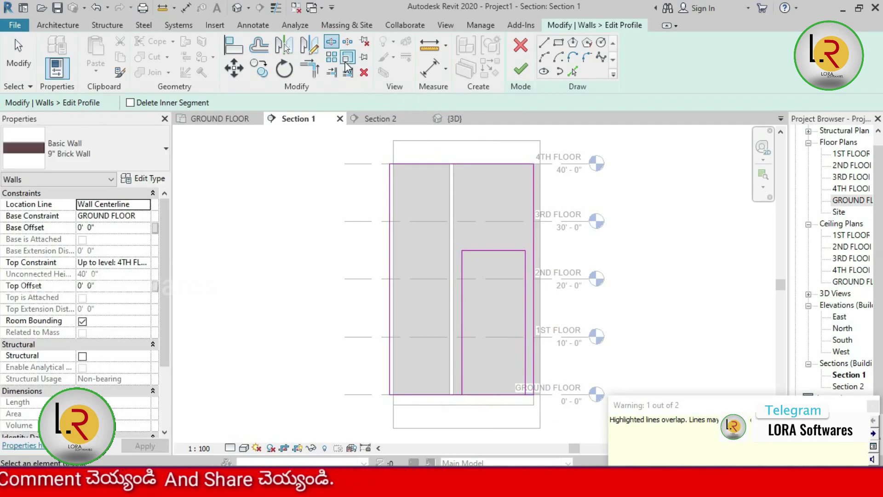
left_click(309, 72)
left_click(437, 396)
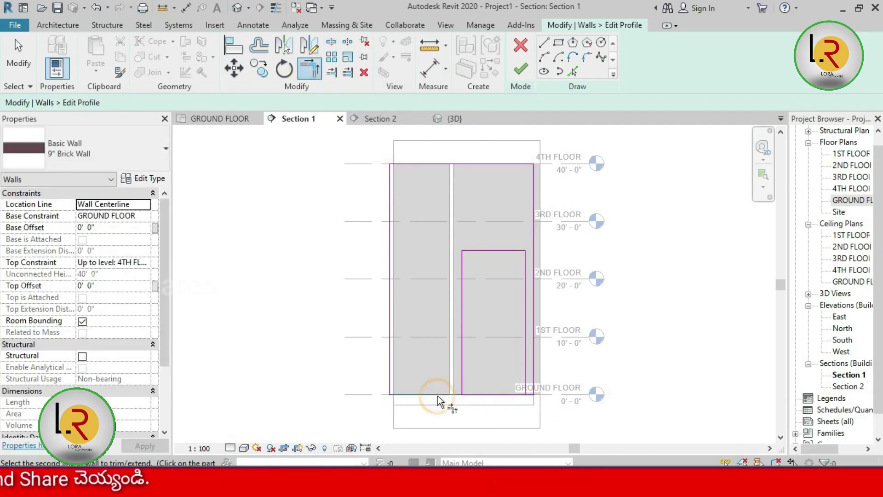
left_click(459, 370)
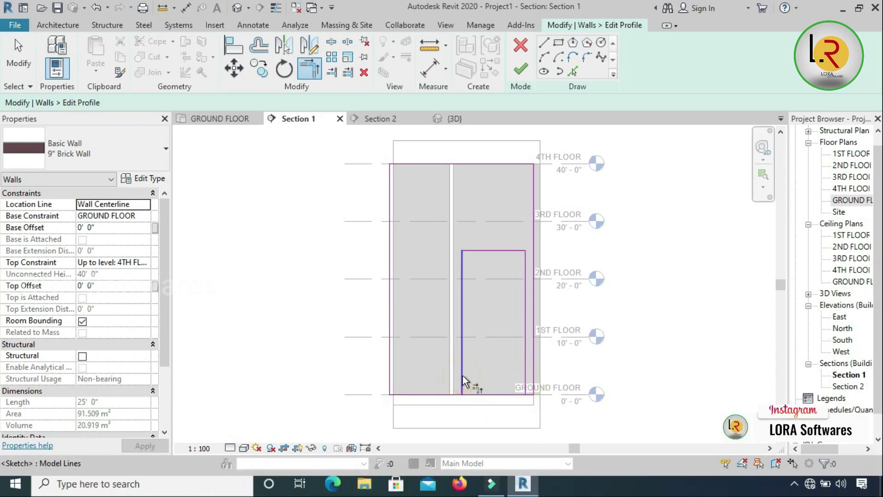
key("Escape")
left_click(480, 396)
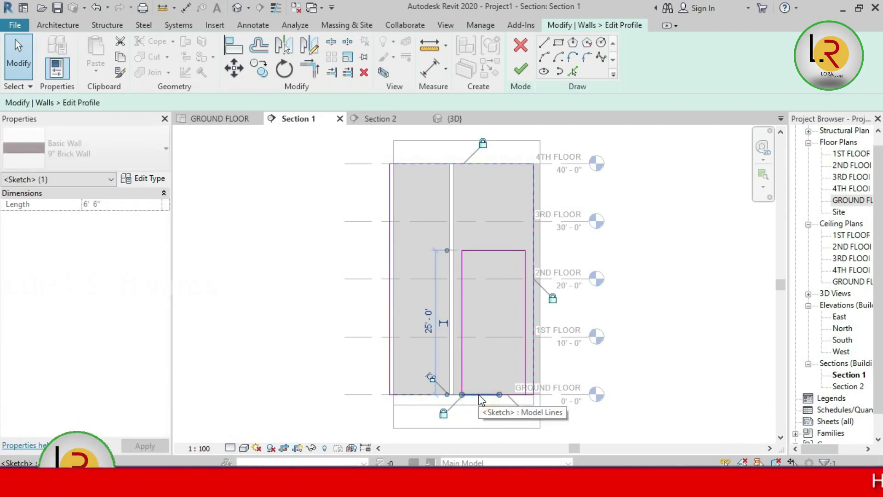
key("Delete")
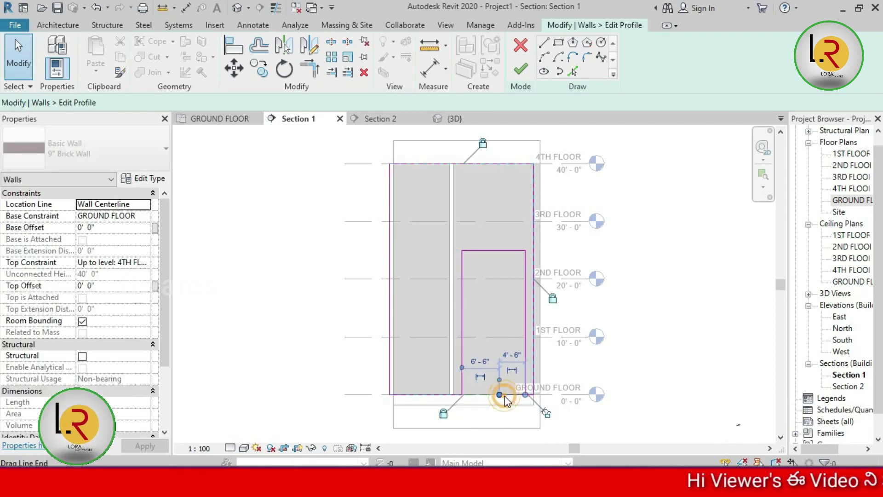
scroll(476, 382, "up", 2)
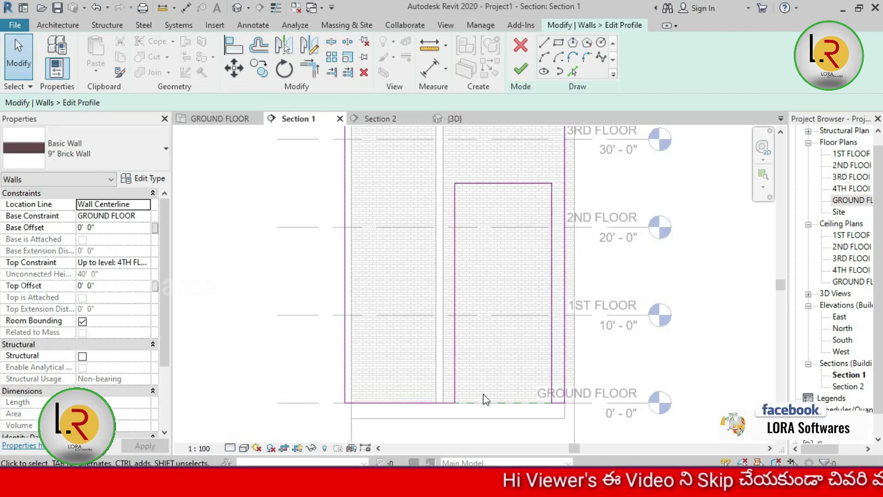
scroll(488, 398, "down", 2)
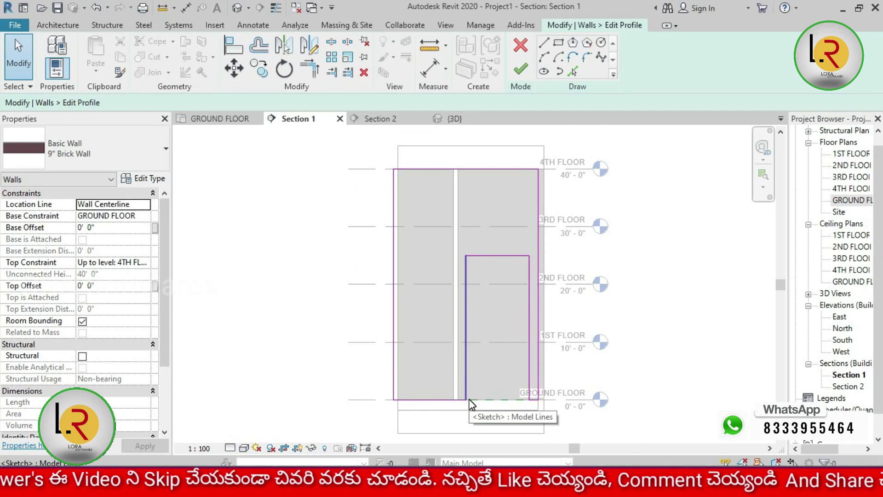
left_click(520, 70)
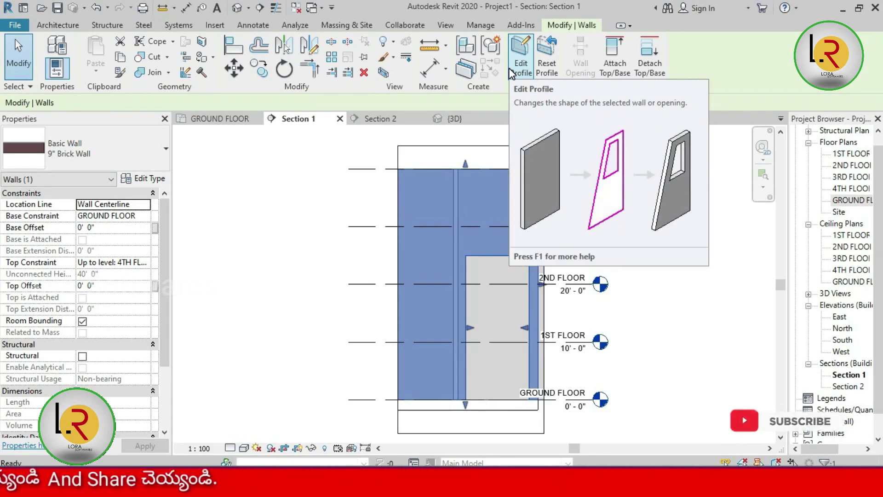
key("Escape")
left_click(237, 7)
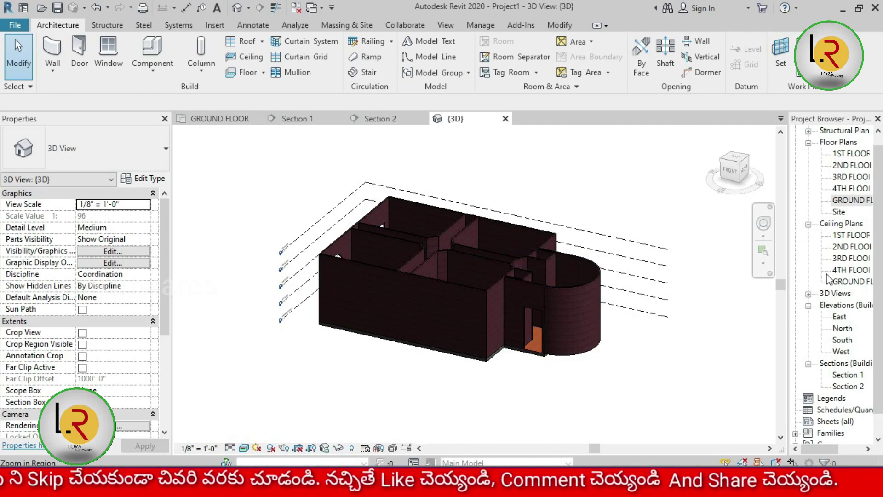
double_click(850, 377)
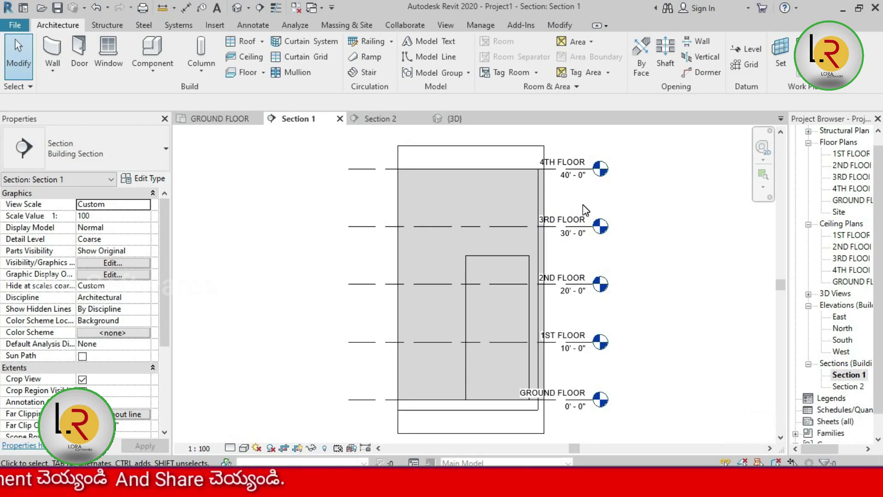
Finish the Section 1 wall's edited profile to cut its opening, then return to the GROUND FLOOR plan.
left_click(493, 167)
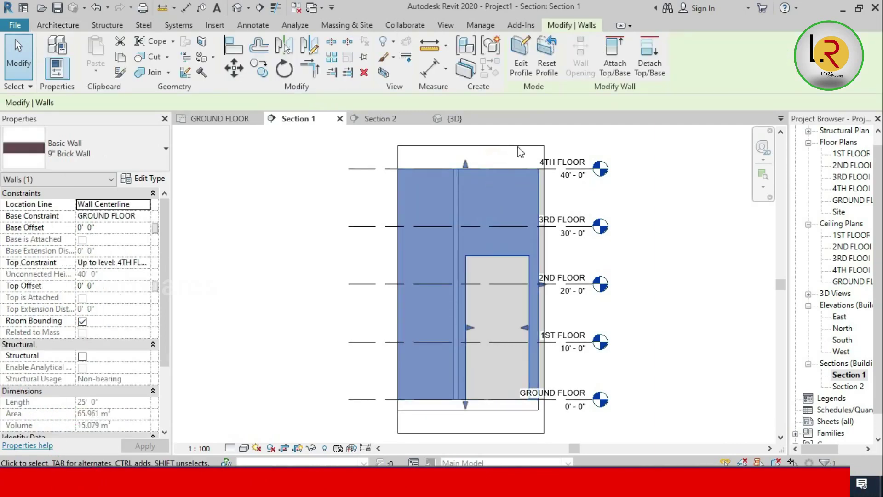
left_click(515, 74)
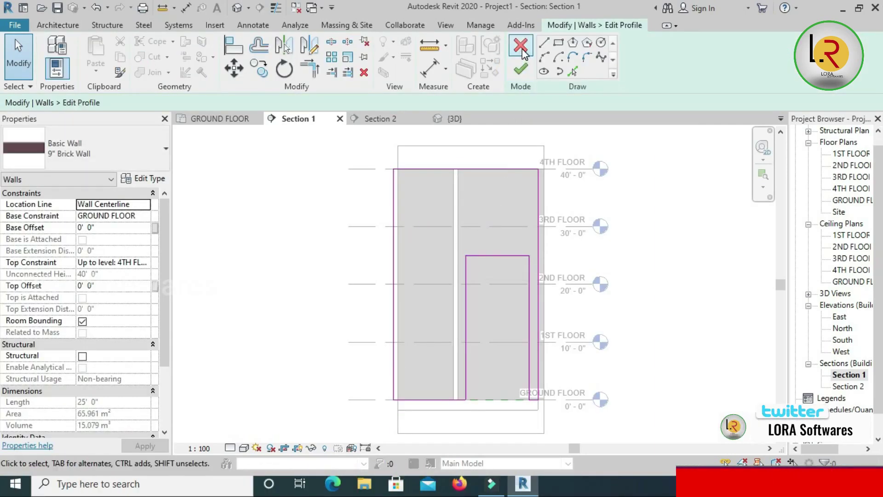
left_click(520, 69)
left_click(664, 231)
double_click(856, 201)
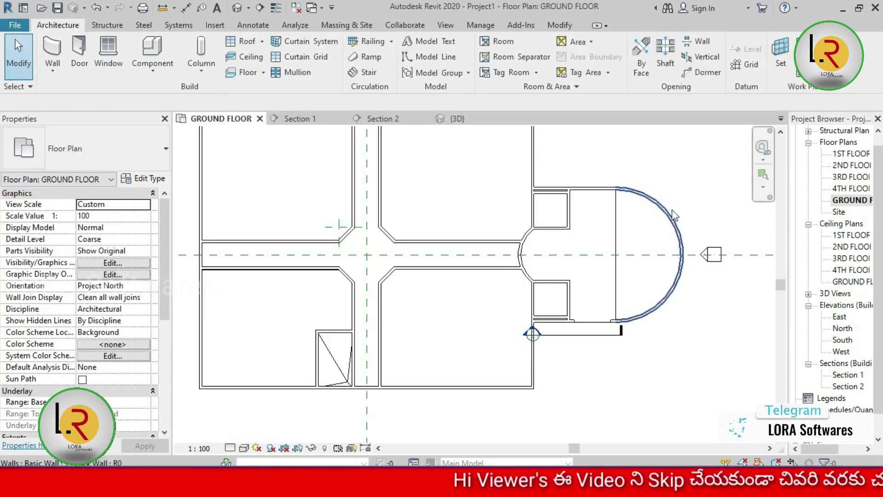
Inspect the curved wall in the East elevation, then return to the GROUND FLOOR plan.
left_click(705, 256)
double_click(705, 256)
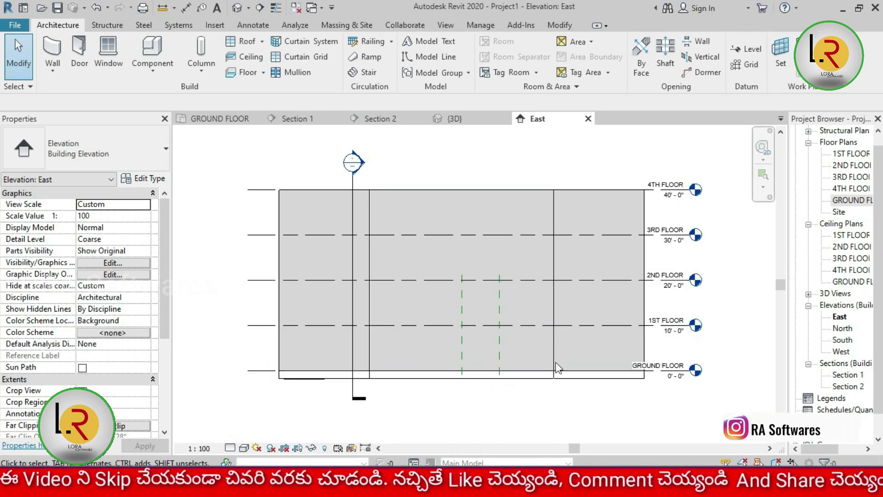
left_click(503, 190)
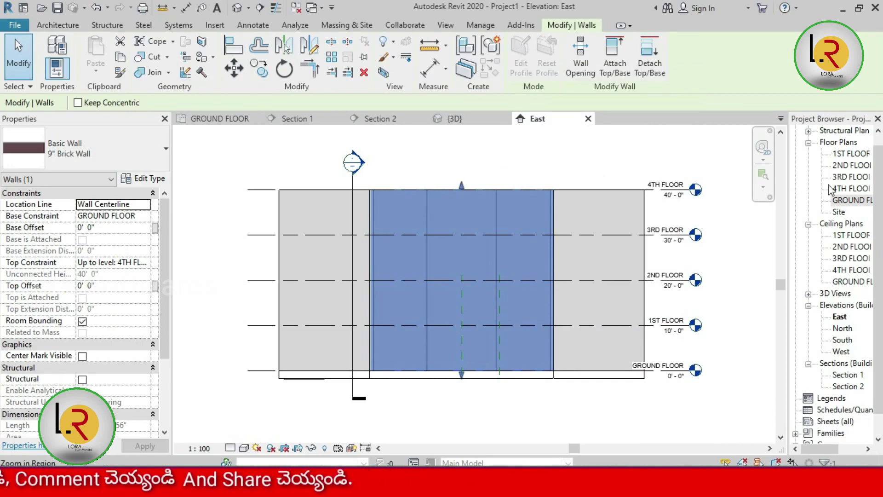
double_click(851, 199)
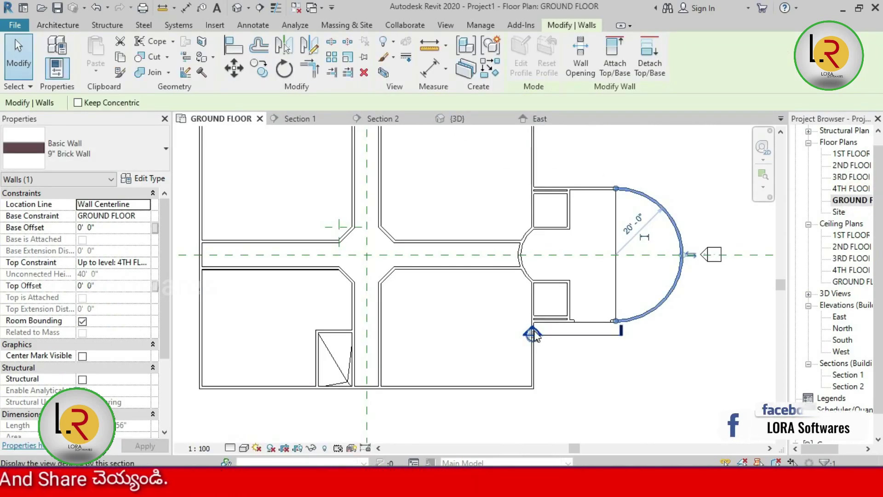
In Section 1, drag the crop region's right boundary outward to show more of the building.
double_click(534, 332)
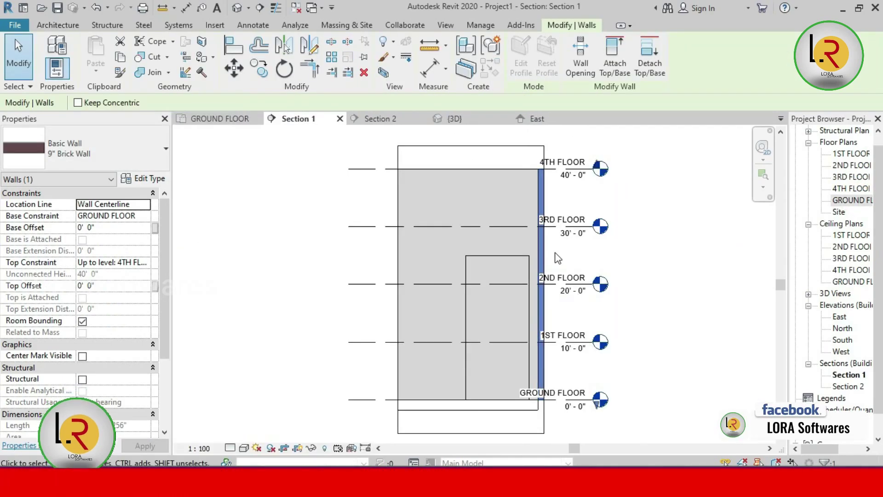
left_click(655, 256)
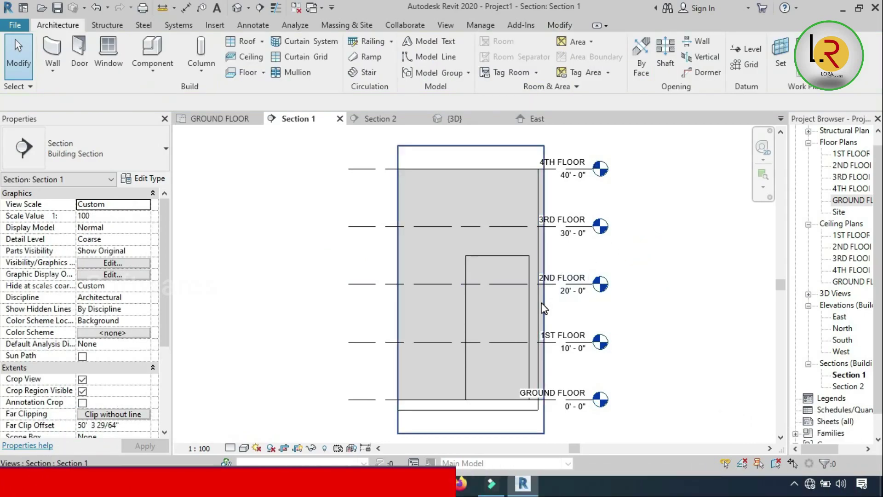
left_click(544, 301)
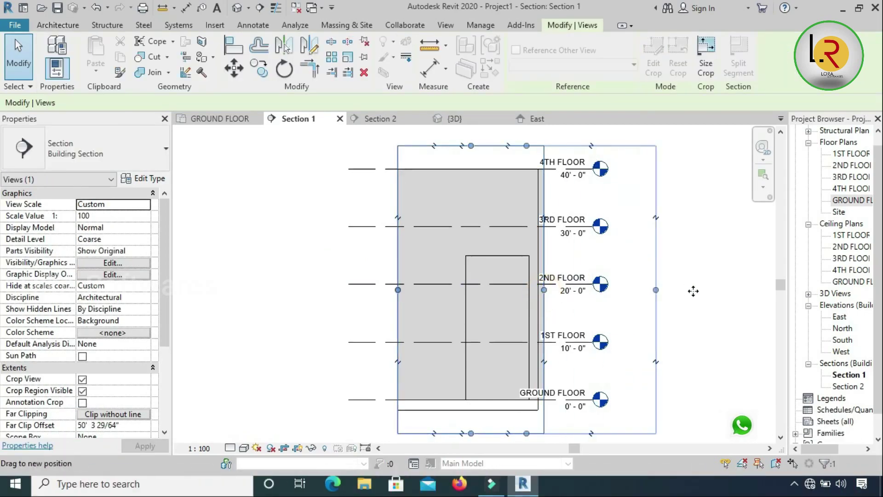
left_click_drag(685, 291, 726, 289)
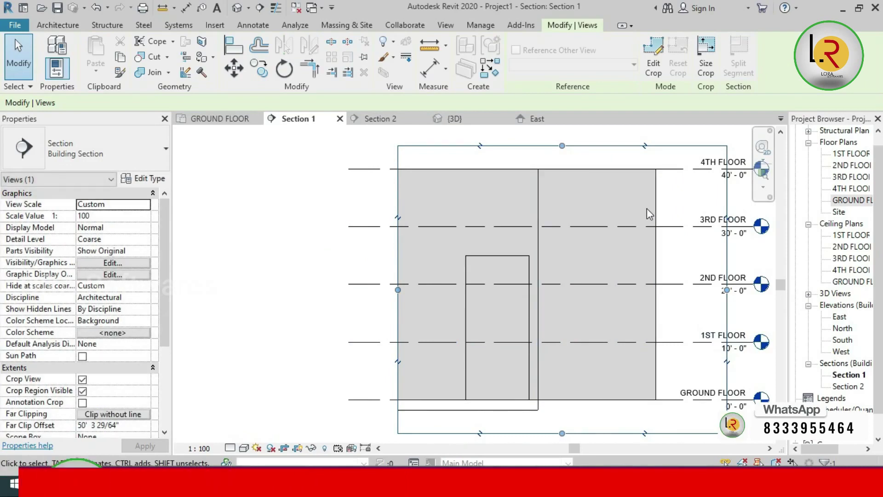
Check the edited wall and its neighbour in Section 1, then go back to the East elevation.
left_click(471, 170)
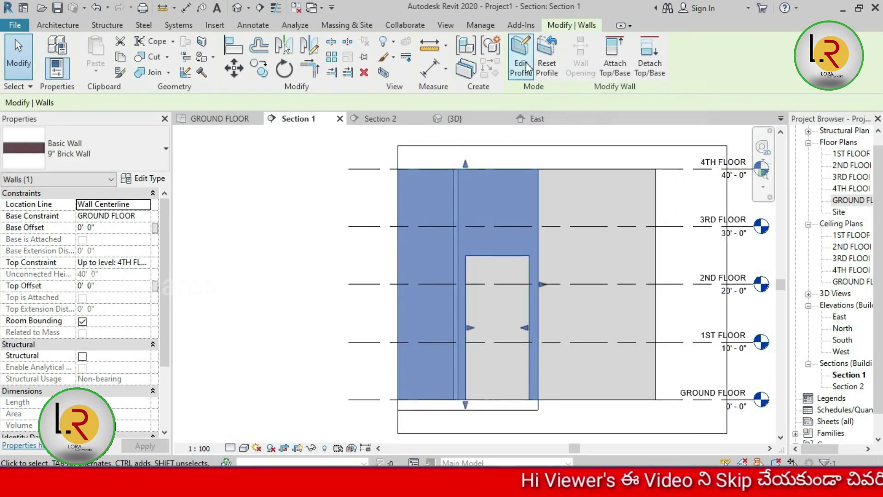
left_click(533, 154)
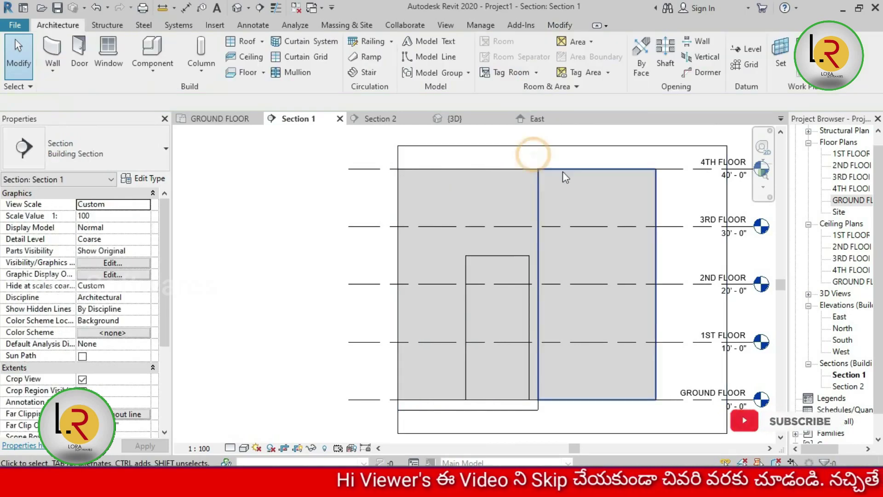
left_click(576, 173)
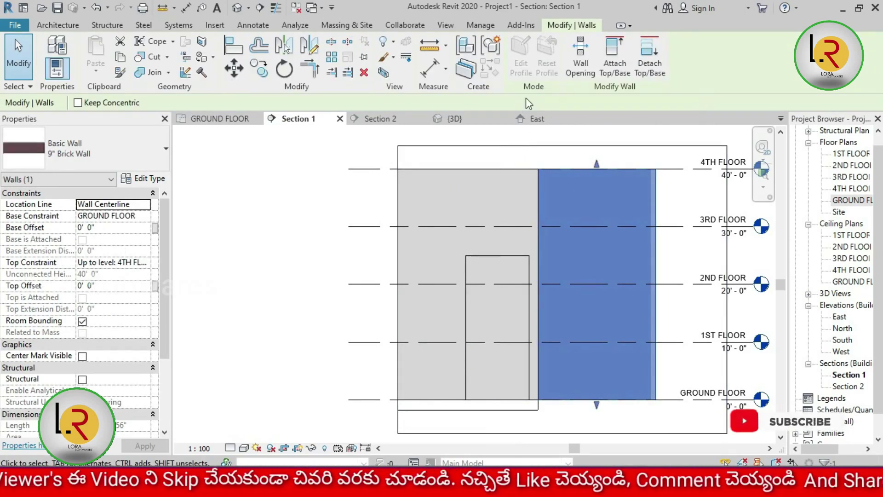
left_click(344, 162)
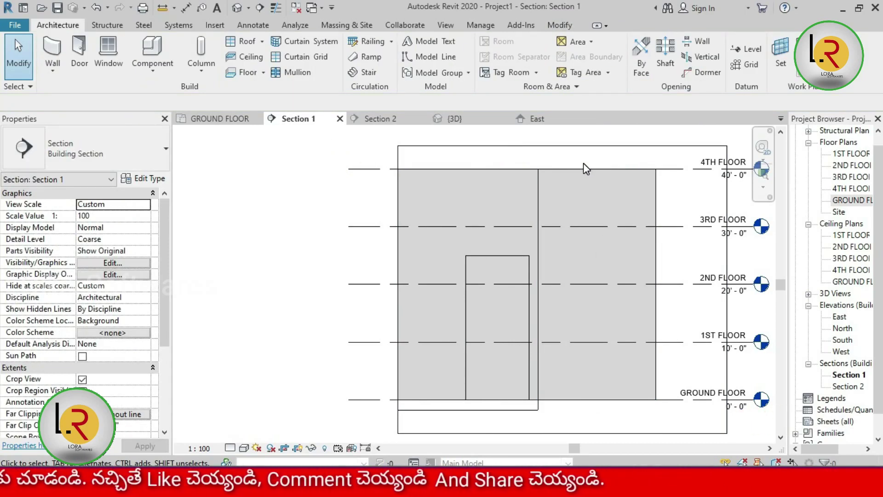
double_click(849, 201)
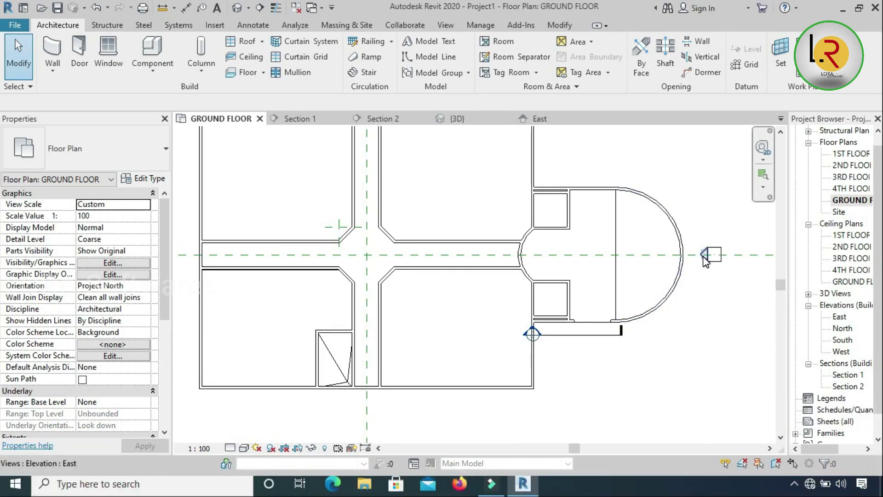
double_click(703, 255)
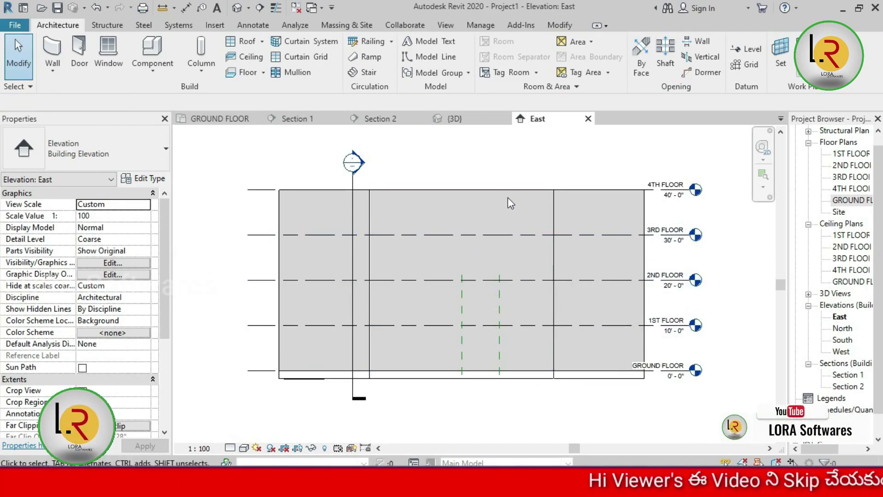
Select the curved wall on the East elevation and start a rectangular Wall Opening.
left_click(508, 191)
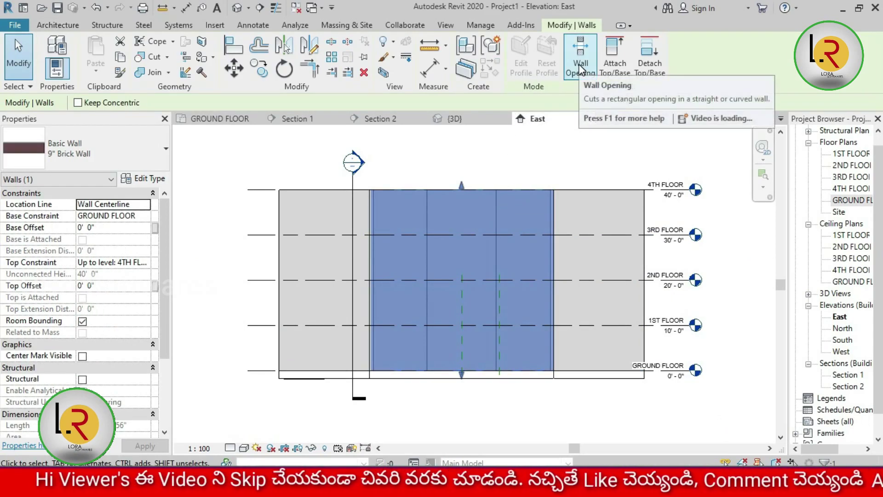
mouse_move(579, 59)
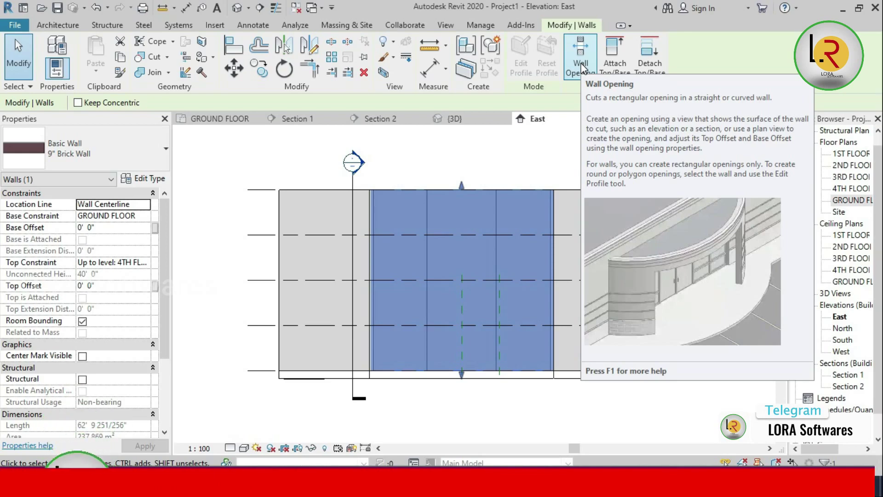
left_click(578, 65)
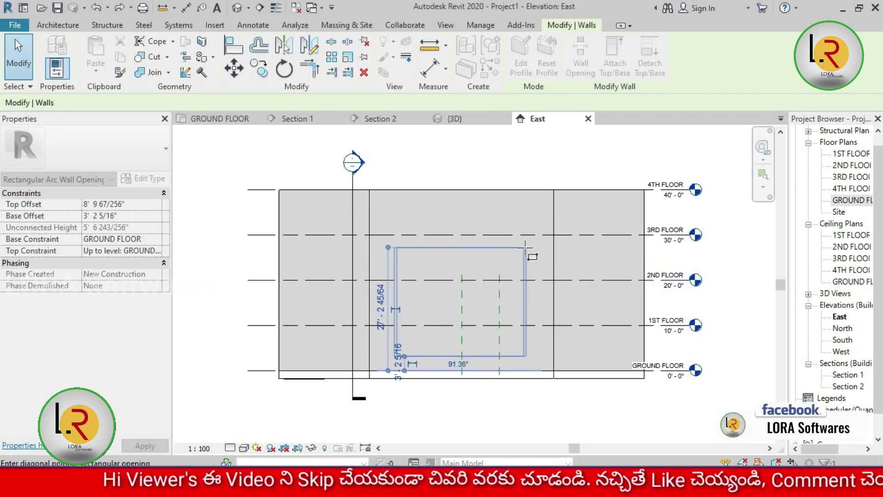
Place the rectangular opening's opposite corner, view the model in 3D, then return to GROUND FLOOR.
left_click(524, 247)
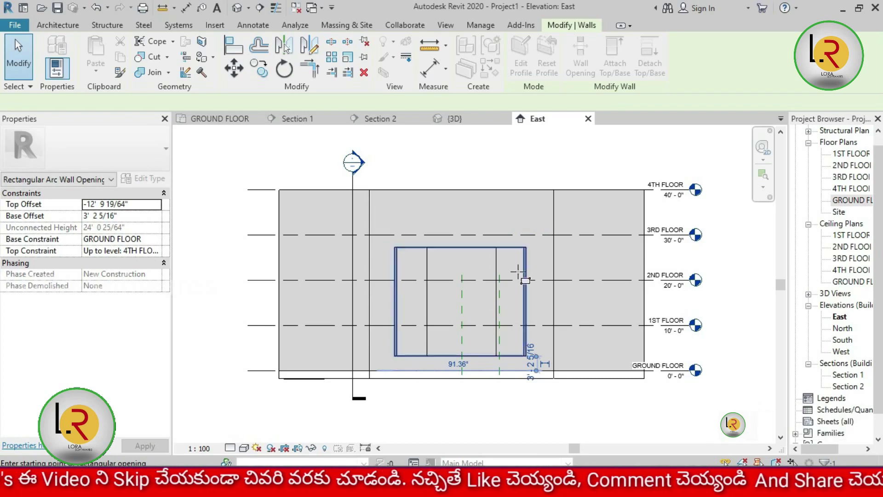
key("Escape")
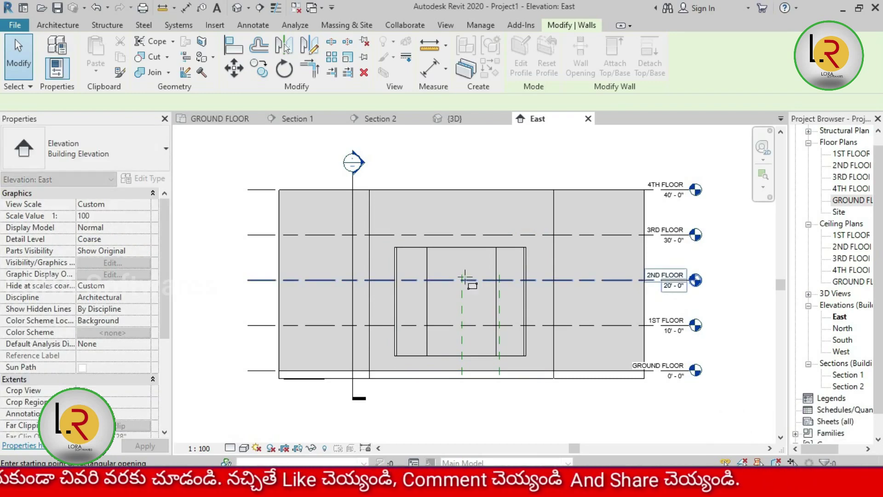
left_click(237, 9)
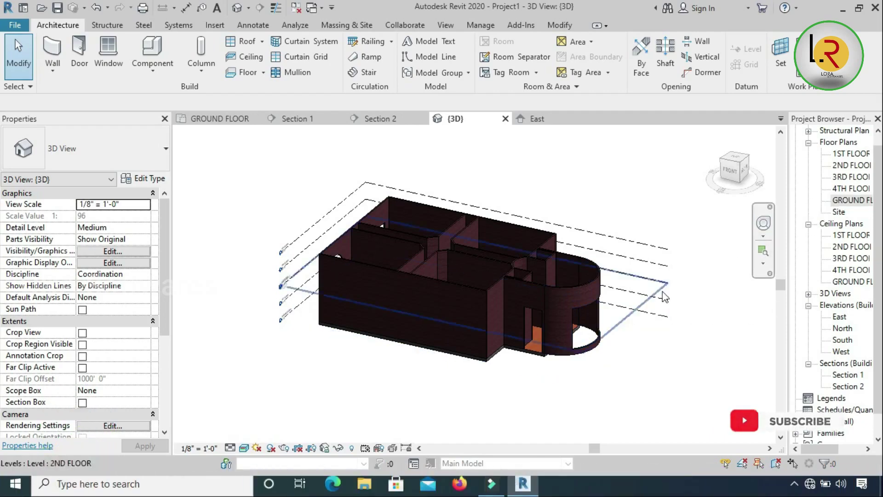
double_click(850, 200)
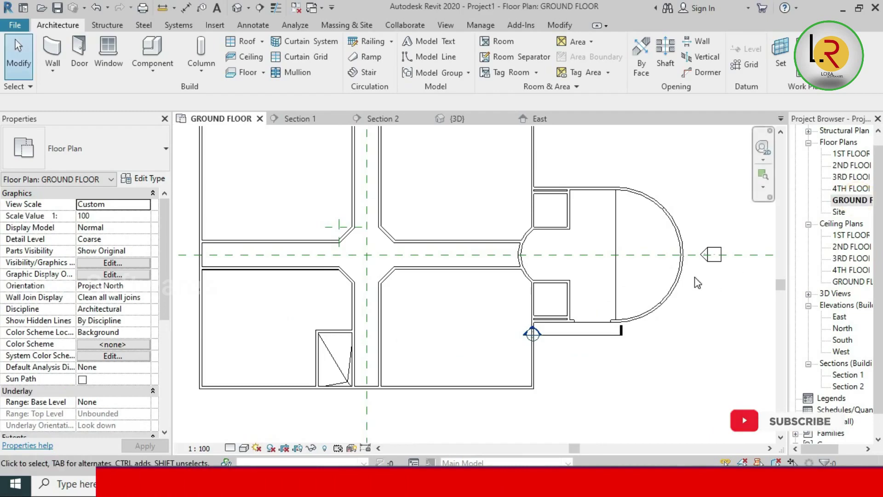
Open the East elevation and select the curved wall's rectangular opening.
double_click(703, 258)
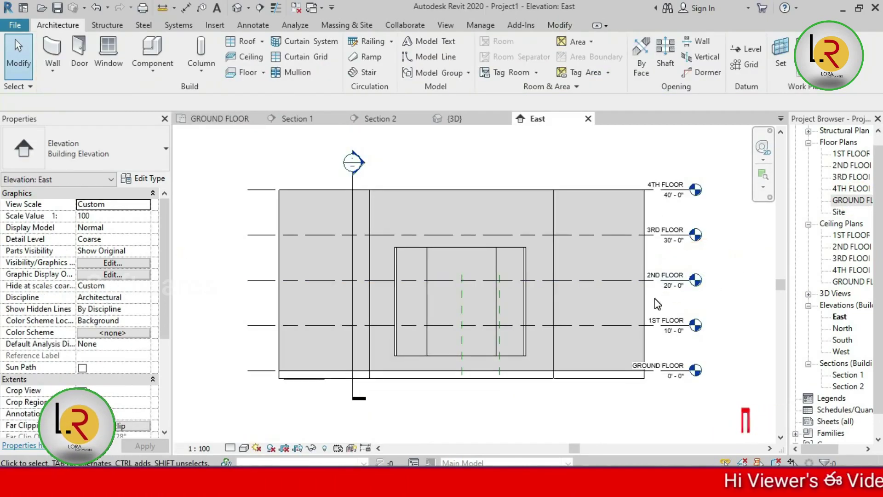
left_click(522, 253)
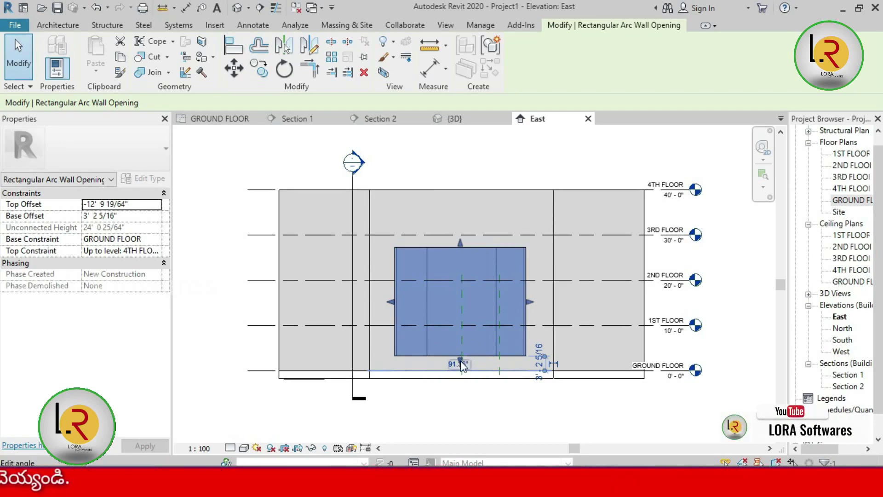
Drag the opening's bottom edge down to ground level for a 0' 0" base offset.
scroll(461, 363, "up", 5)
left_click_drag(460, 350, 459, 375)
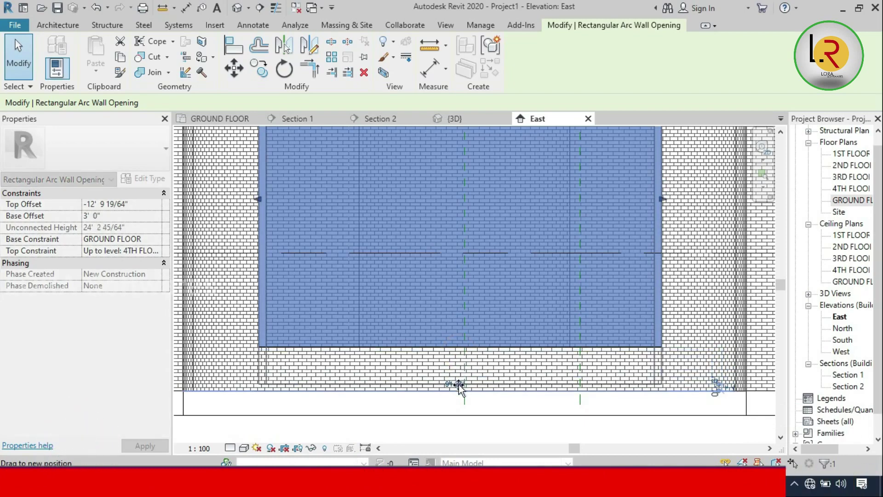
left_click_drag(460, 393, 458, 391)
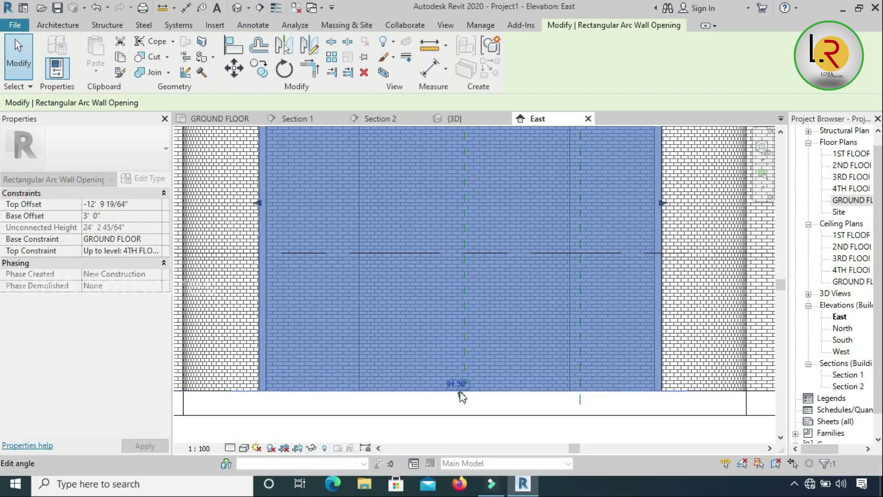
scroll(475, 363, "down", 3)
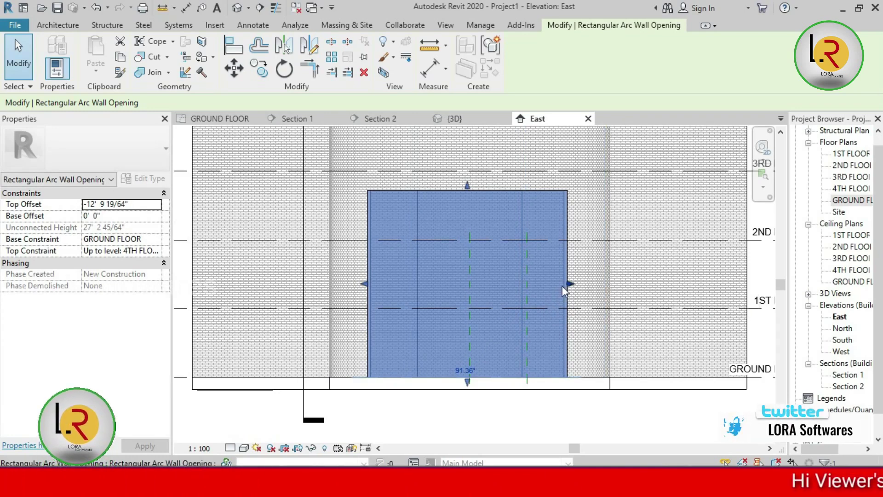
scroll(565, 290, "down", 2)
Raise the opening's top edge, pull both sides inward, and view the model in 3D.
left_click_drag(486, 209, 486, 181)
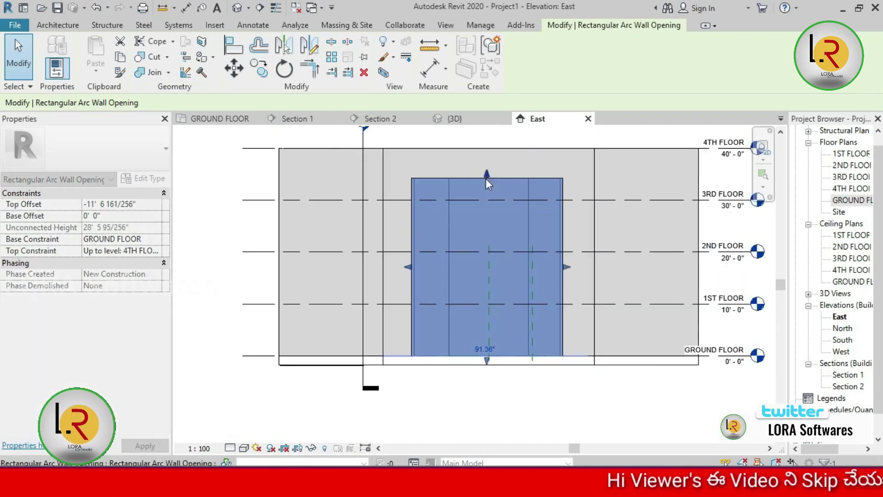
mouse_move(566, 270)
left_mouse_down()
mouse_move(546, 272)
mouse_move(554, 271)
left_mouse_up()
left_click(408, 267)
left_click_drag(409, 266, 419, 271)
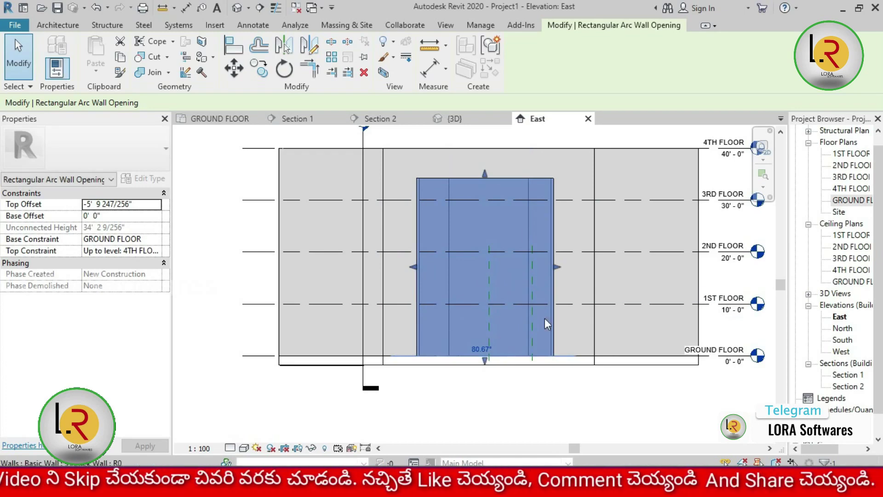
key("Escape")
left_click(244, 9)
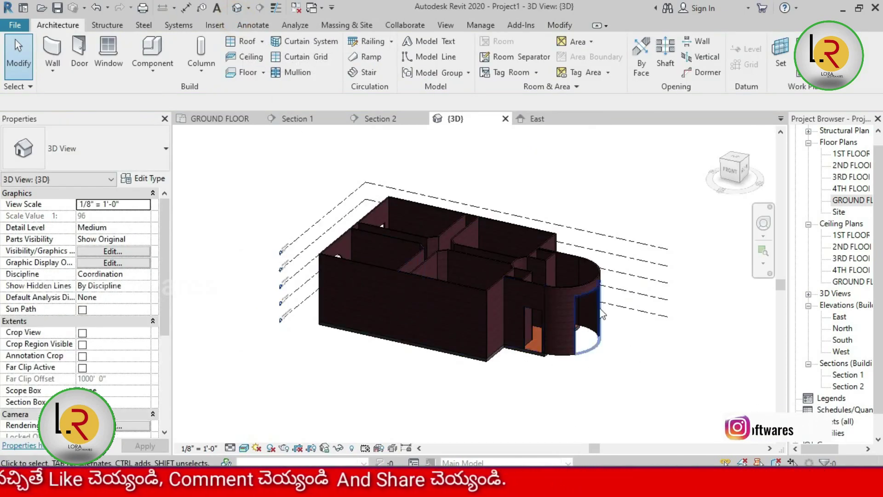